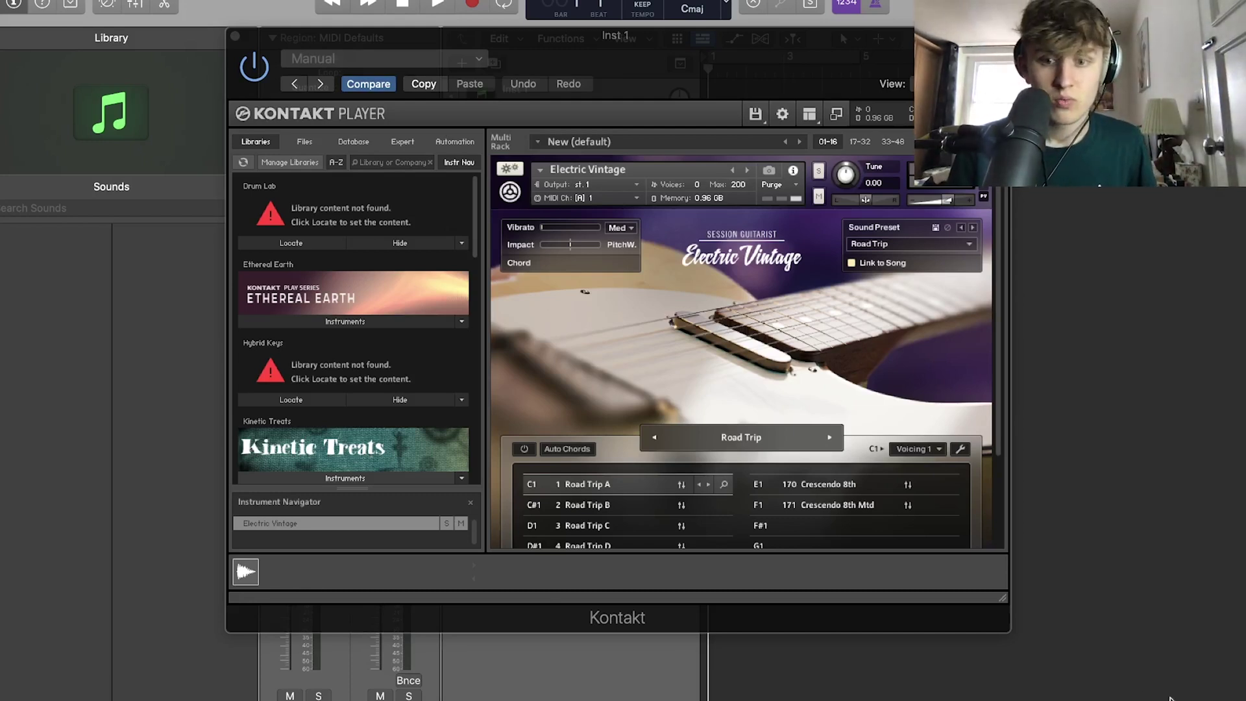
- Move the Kontakt window clear of the mixer and load the Van Life song preset from the song browser
drag(761, 60, 832, 60)
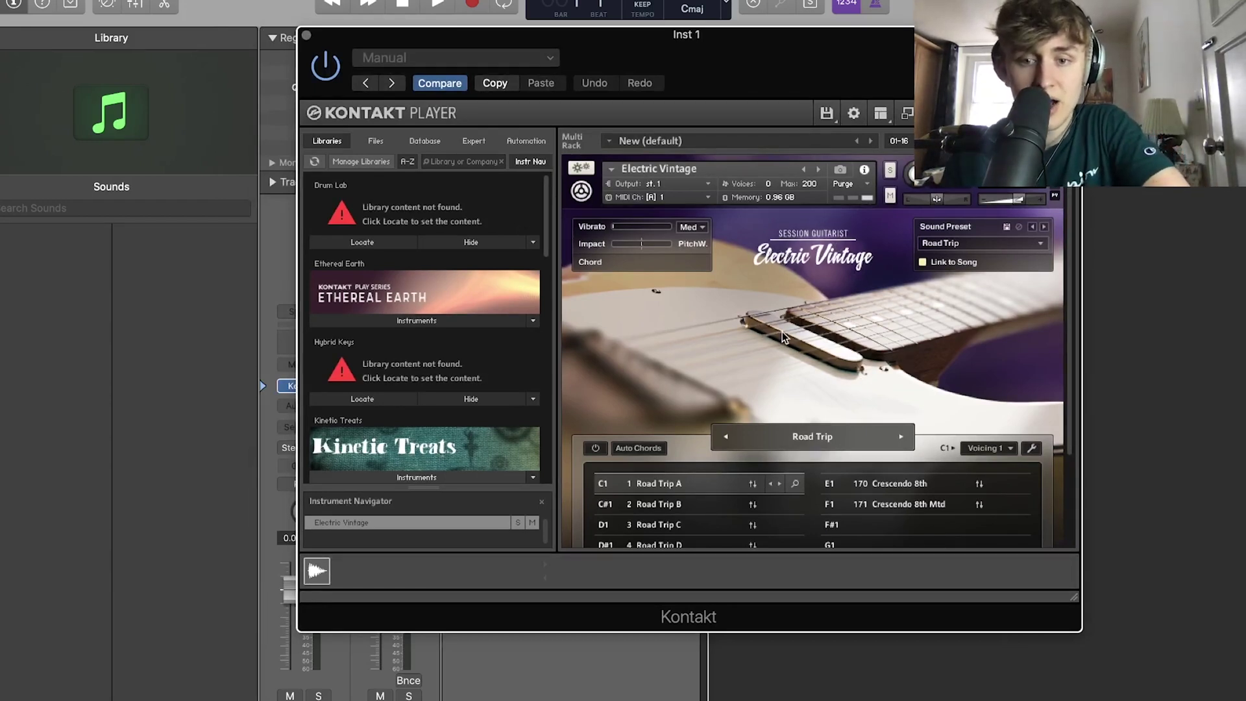
scroll(769, 423, down, 2)
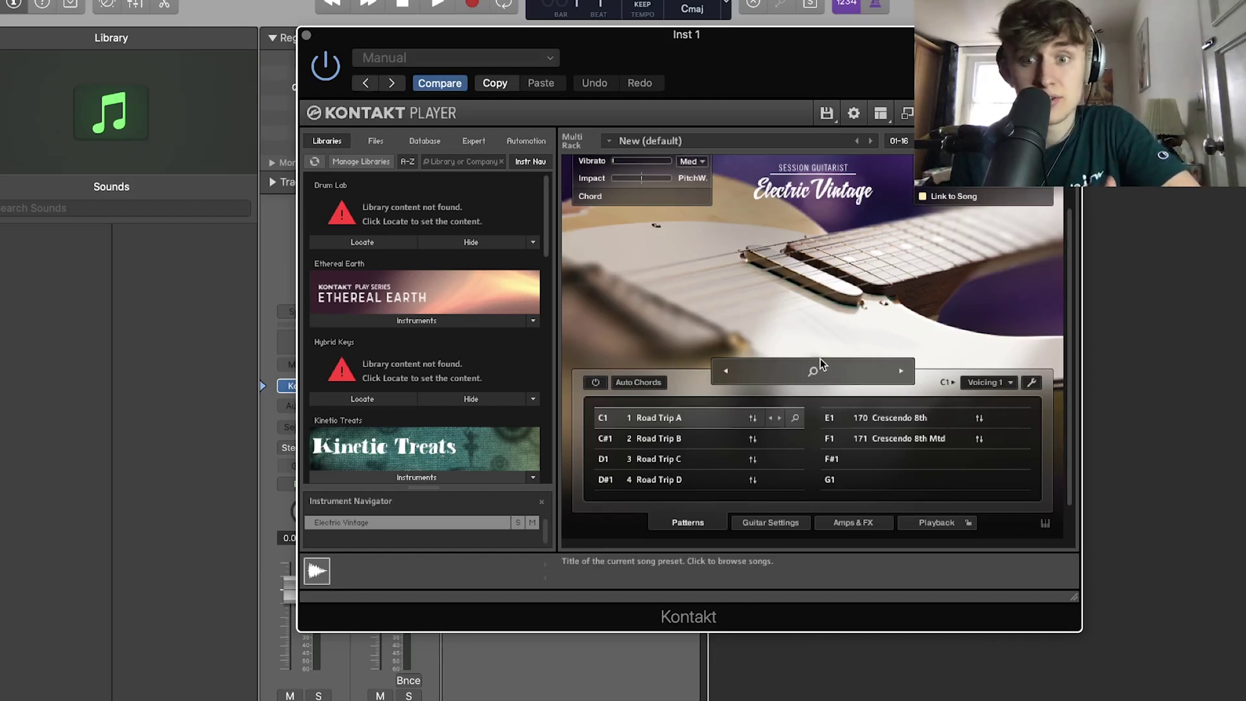
click(816, 373)
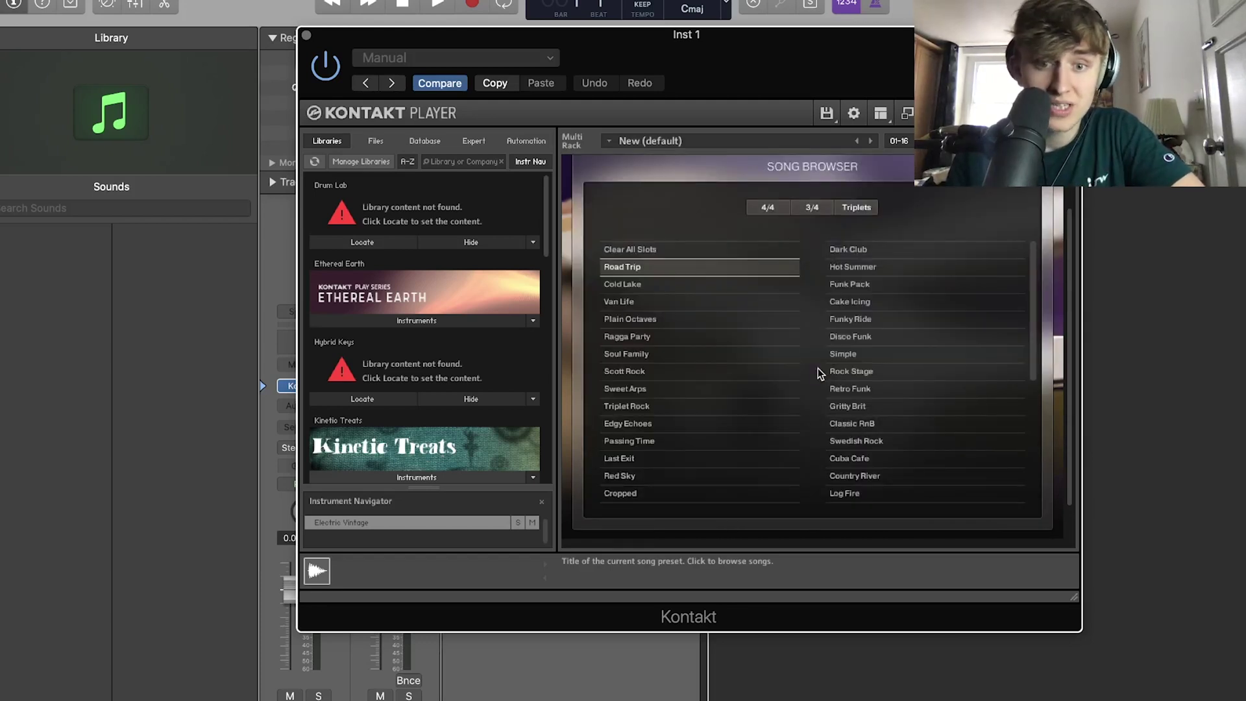
click(635, 301)
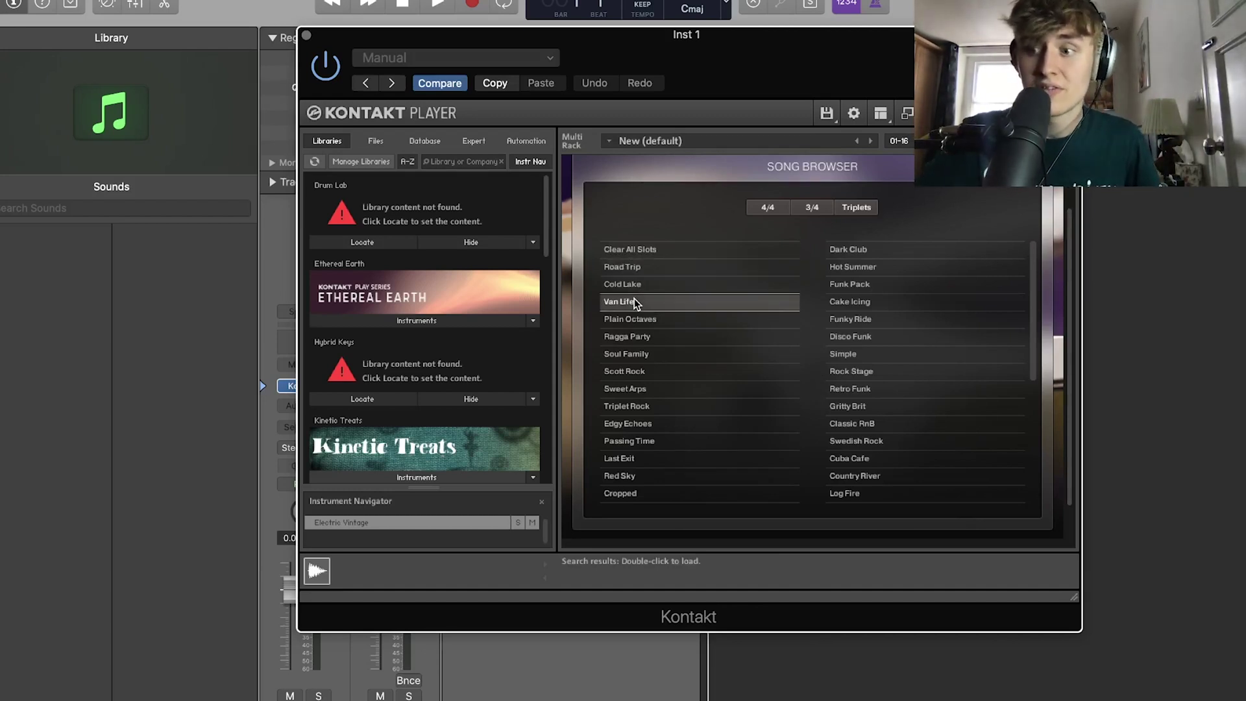
double_click(633, 301)
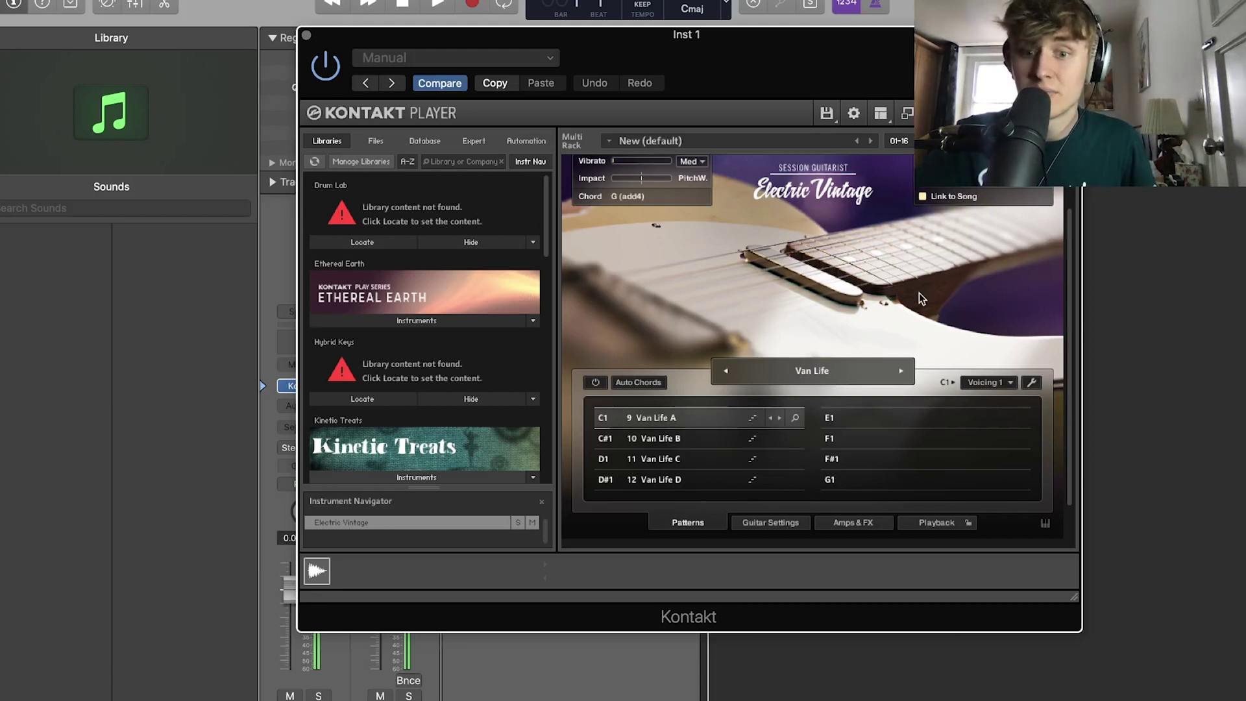
- Replace the current song preset with Hot Summer from the song browser
click(837, 370)
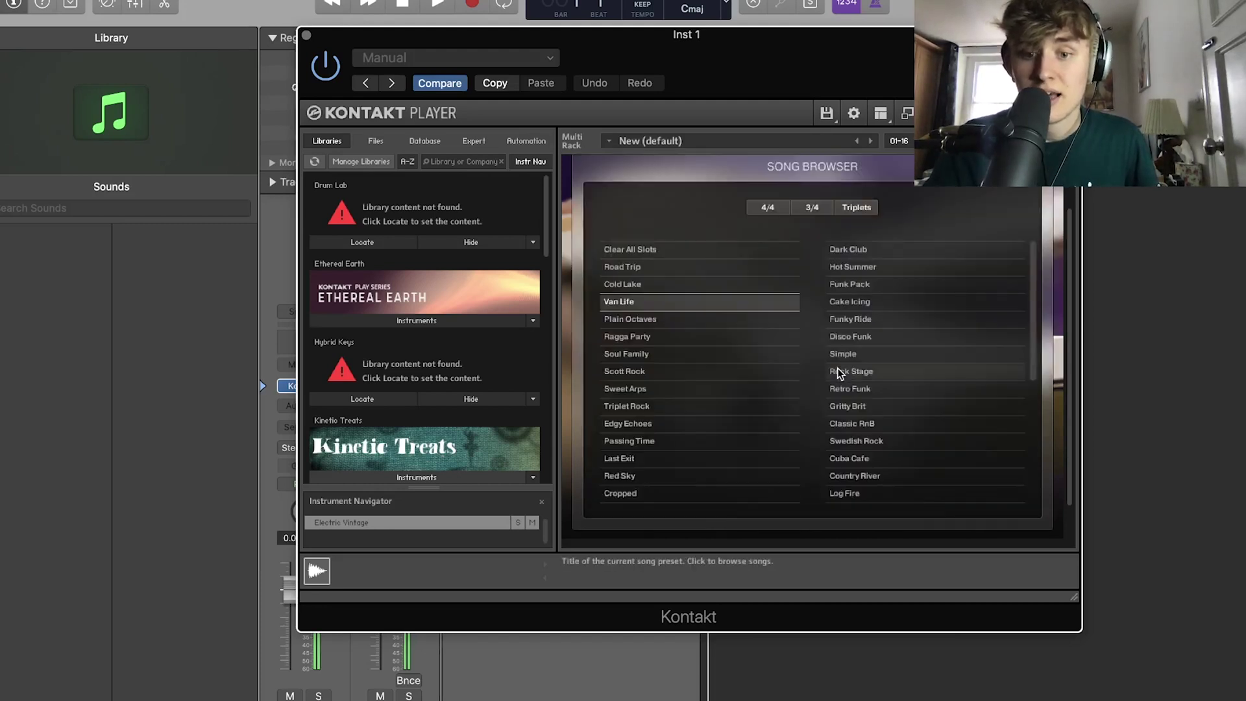
click(857, 266)
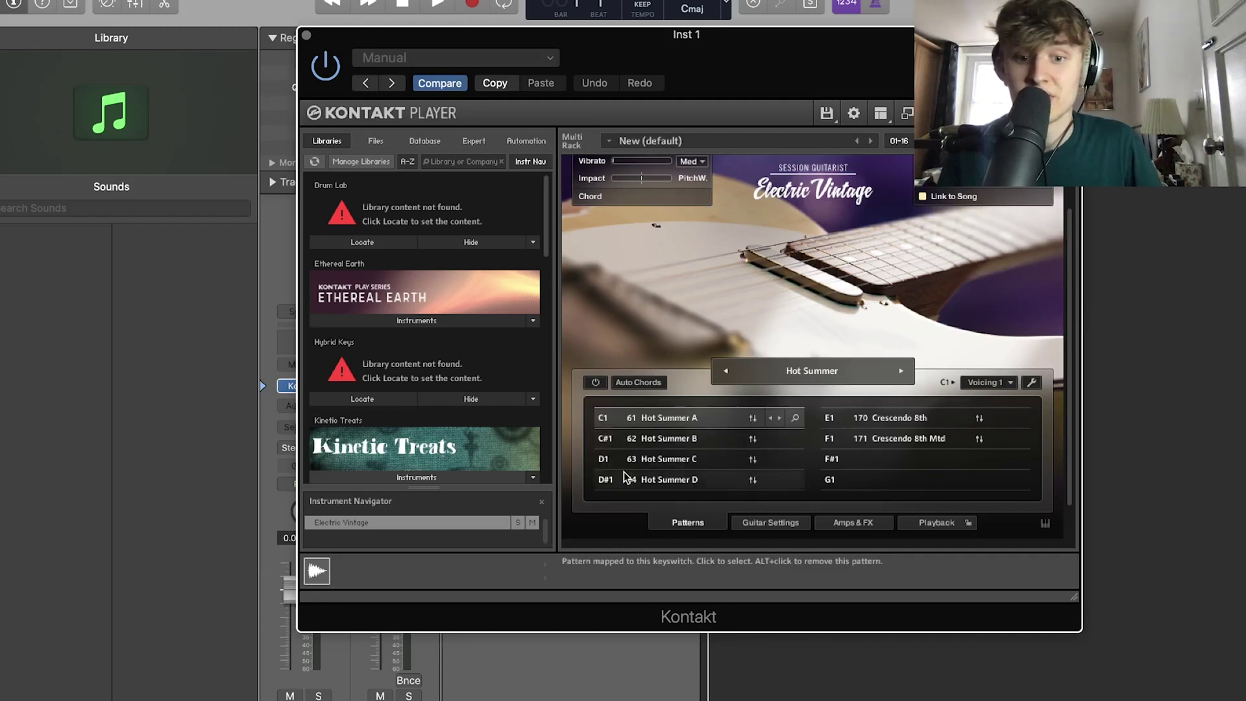
- Open the pattern browser for the C1 slot's Hot Summer A pattern and filter the list to Open patterns
double_click(713, 417)
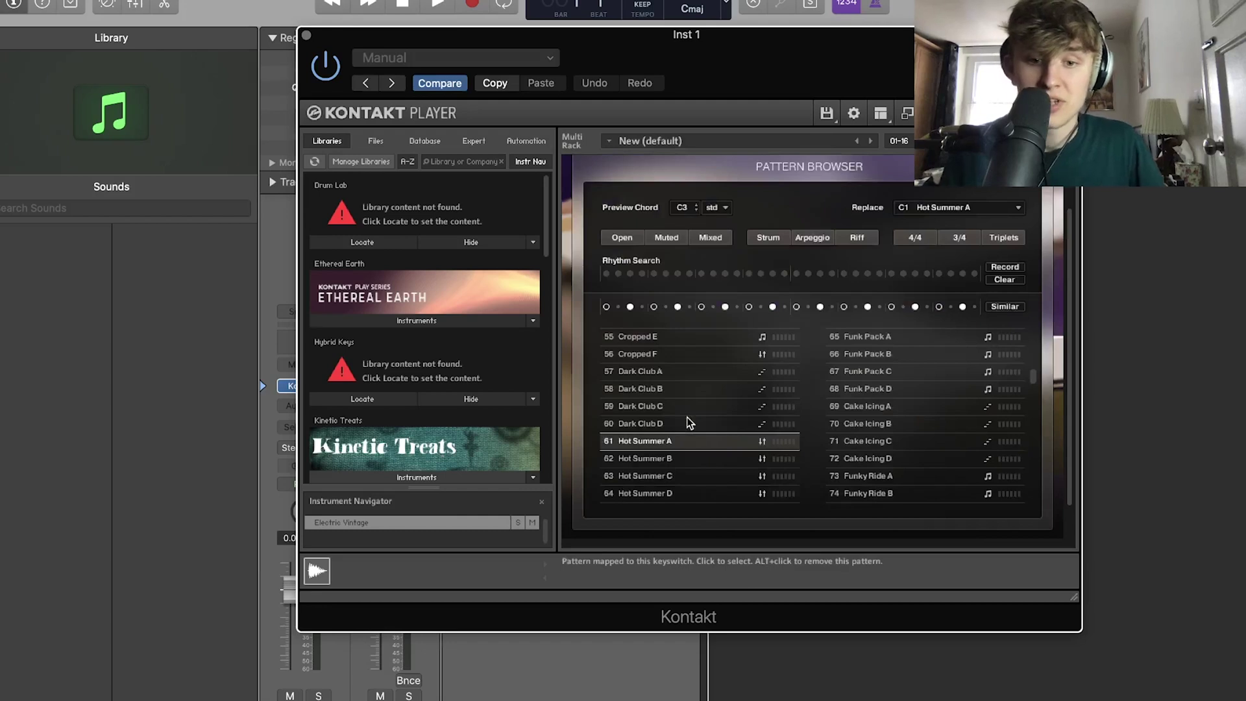
scroll(672, 398, up, 2)
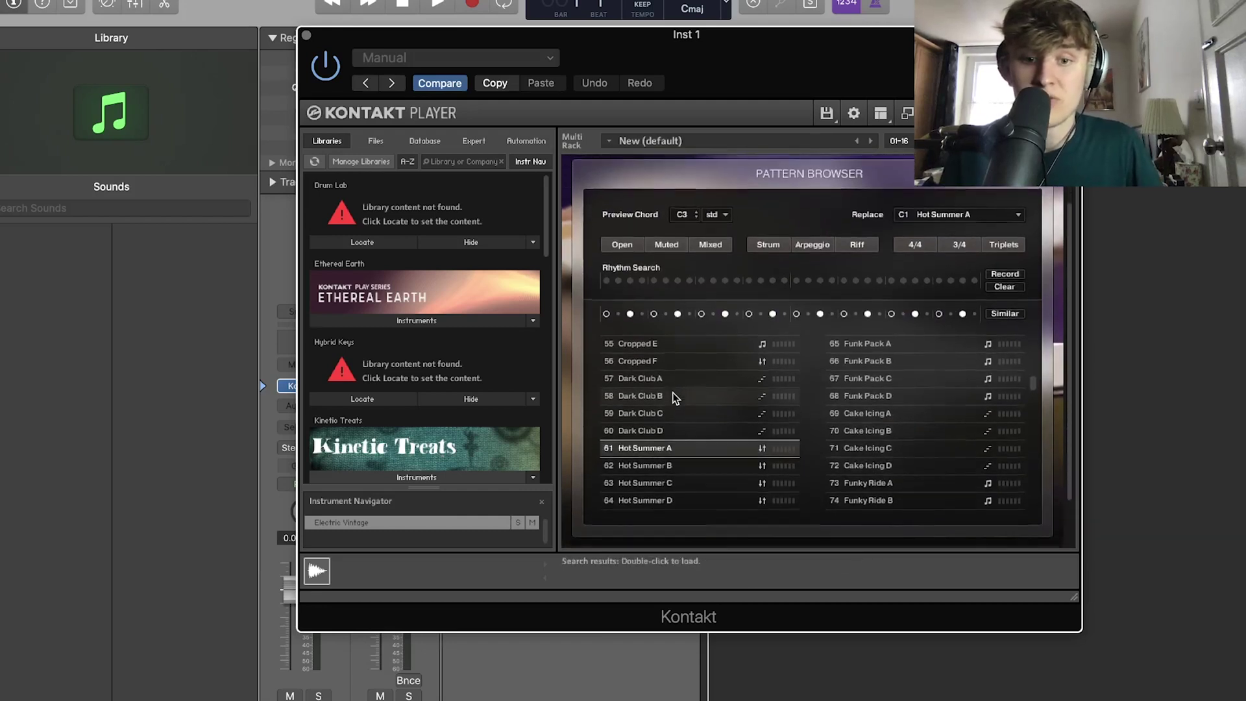
scroll(673, 397, down, 2)
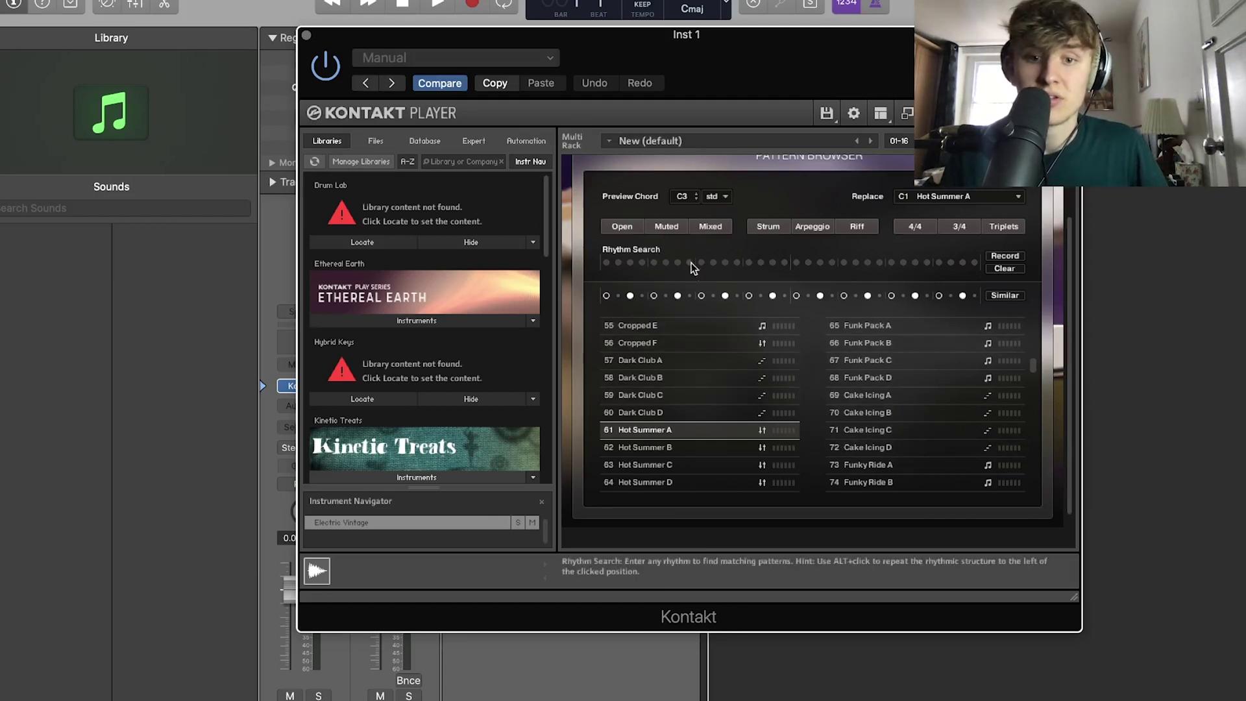
click(629, 224)
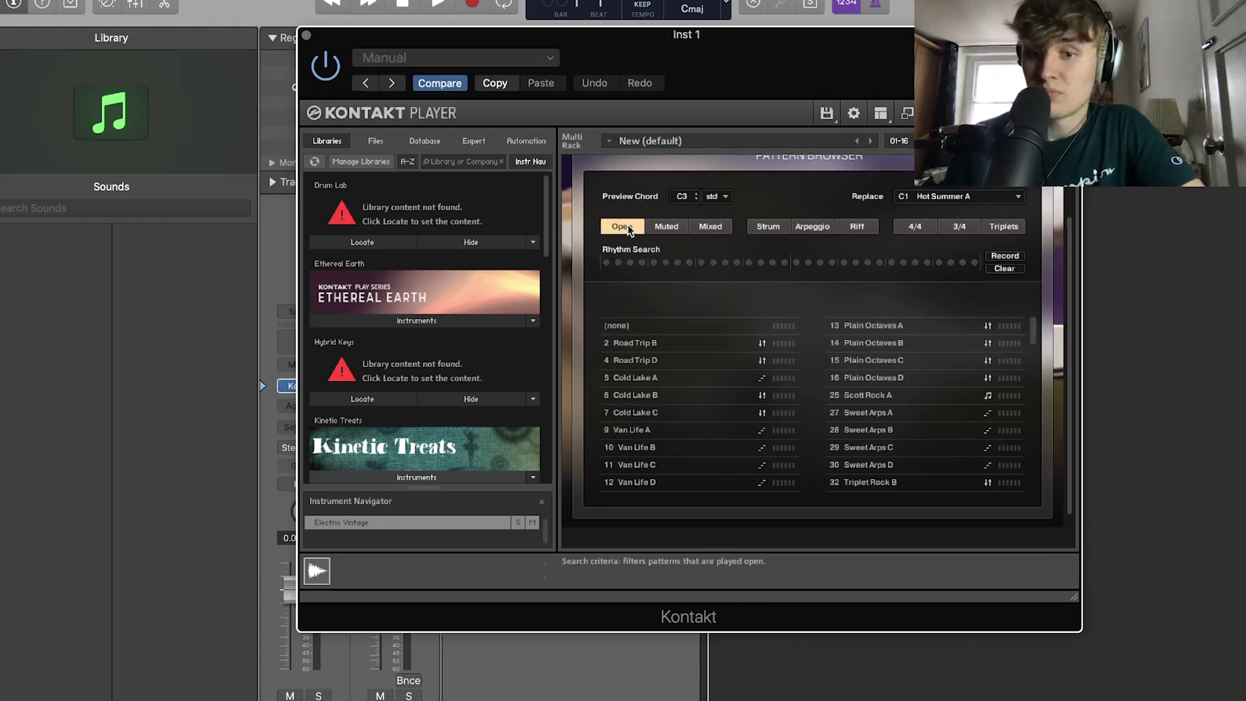
- Audition Road Trip B, Road Trip D and Cold Lake A, then load Cold Lake B into the C1 slot
click(661, 340)
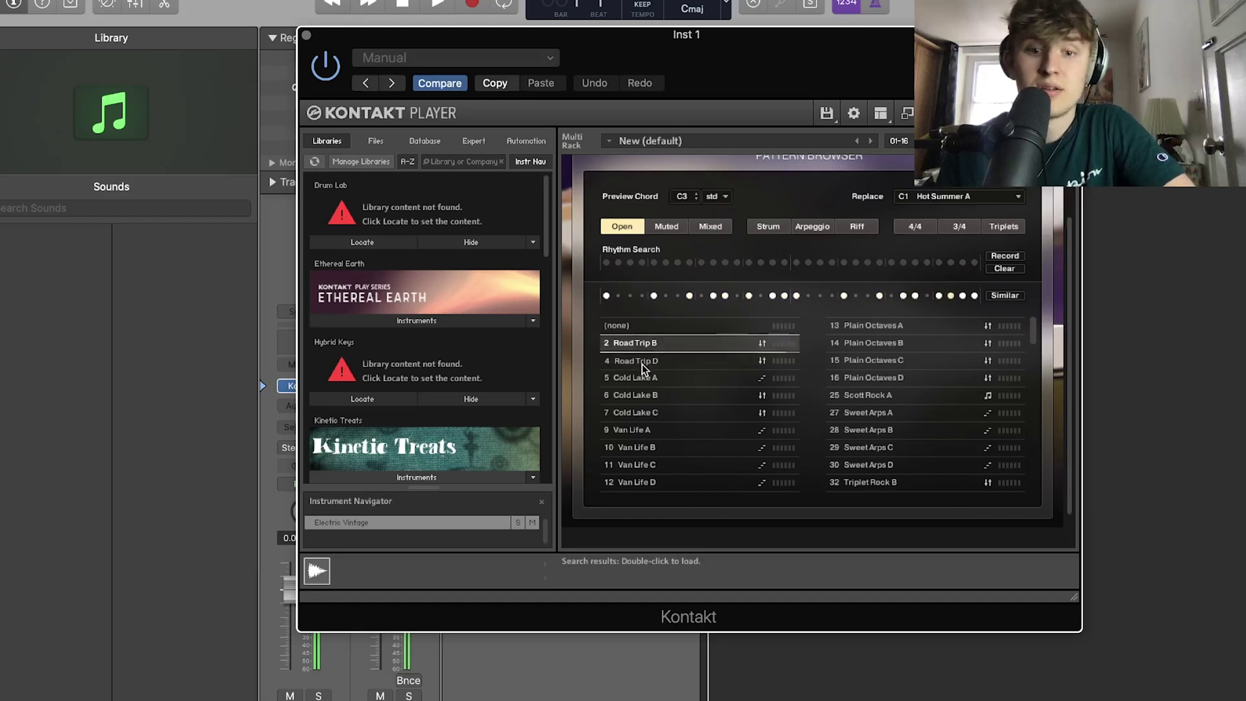
click(641, 362)
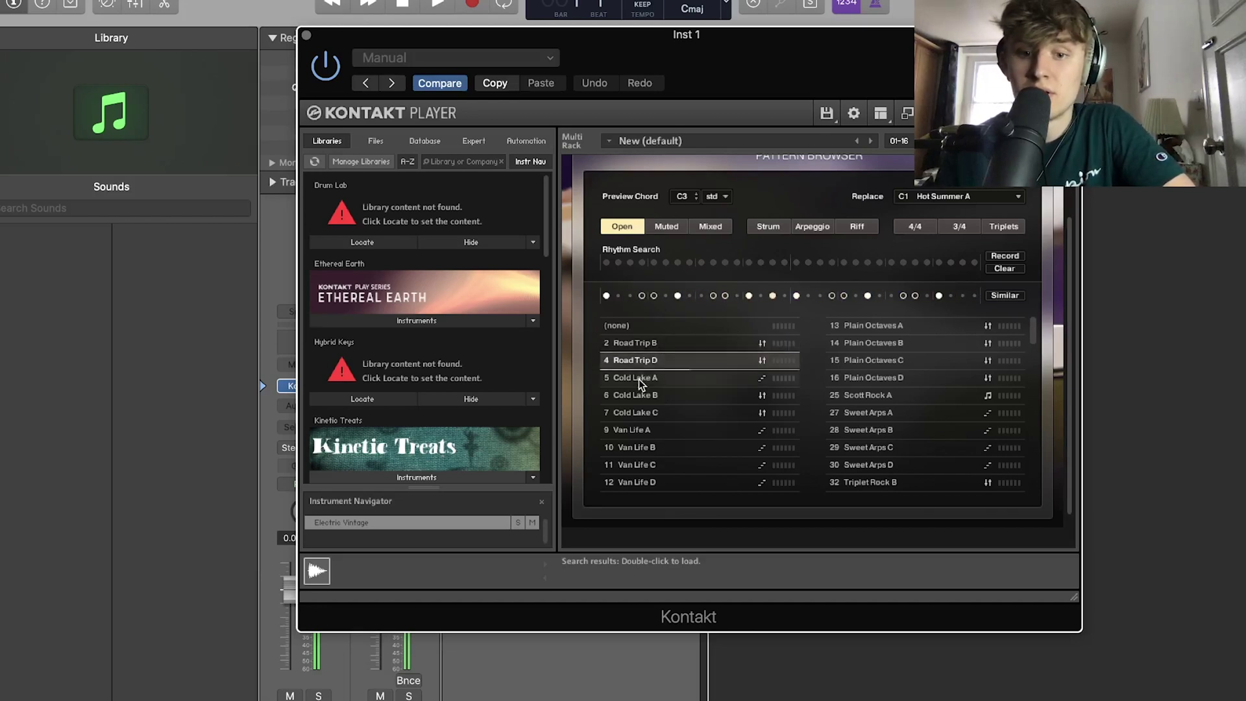
click(639, 379)
key(space)
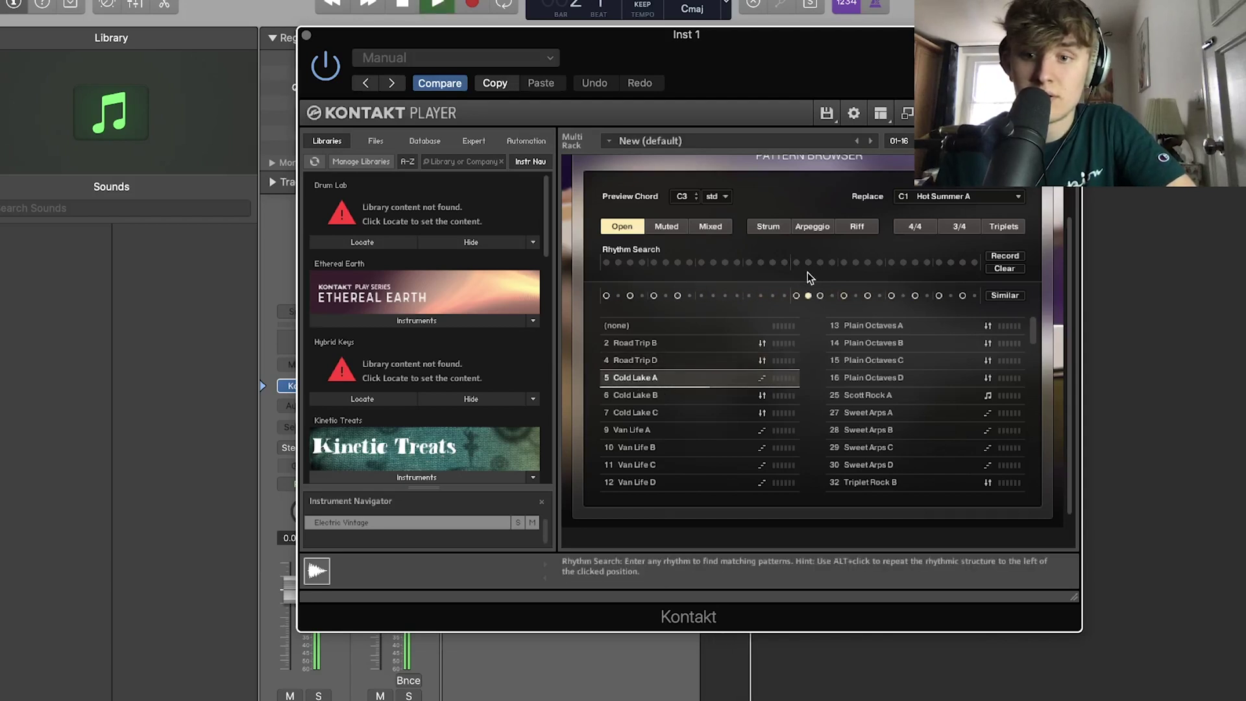
key(space)
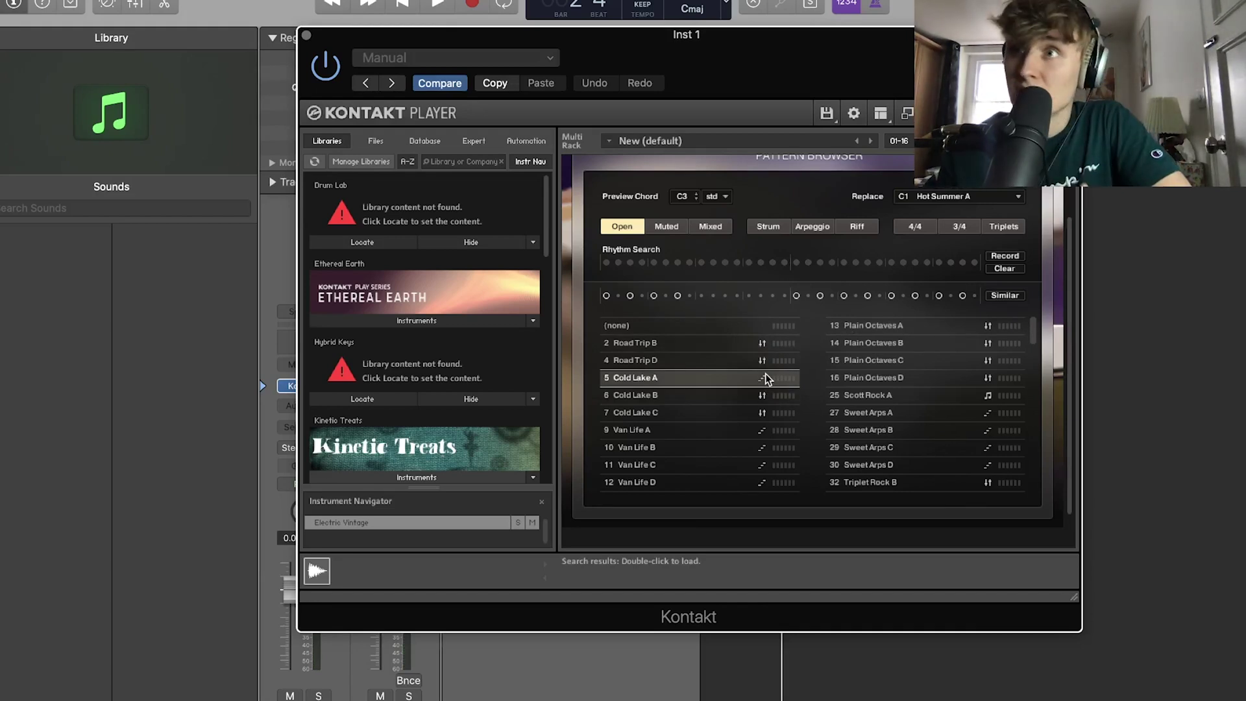
double_click(652, 392)
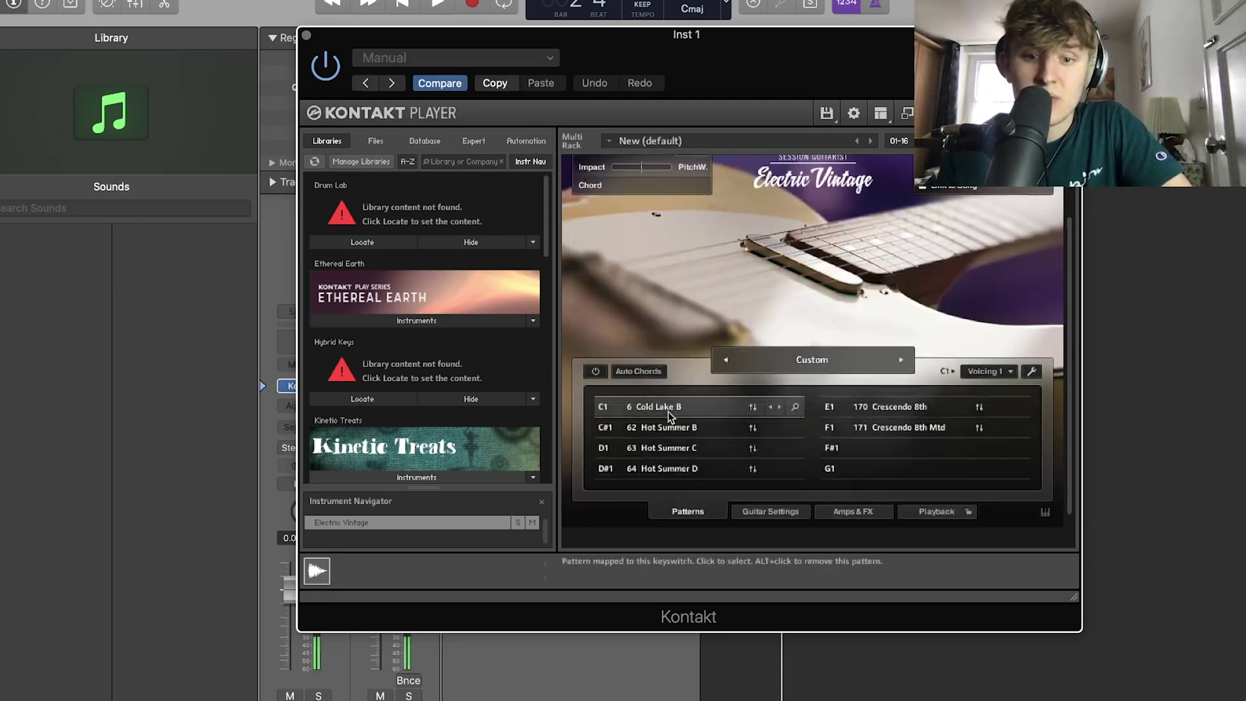
- Browse the patterns for the C1 slot again and audition Sweet Arps B with the project playing
click(668, 411)
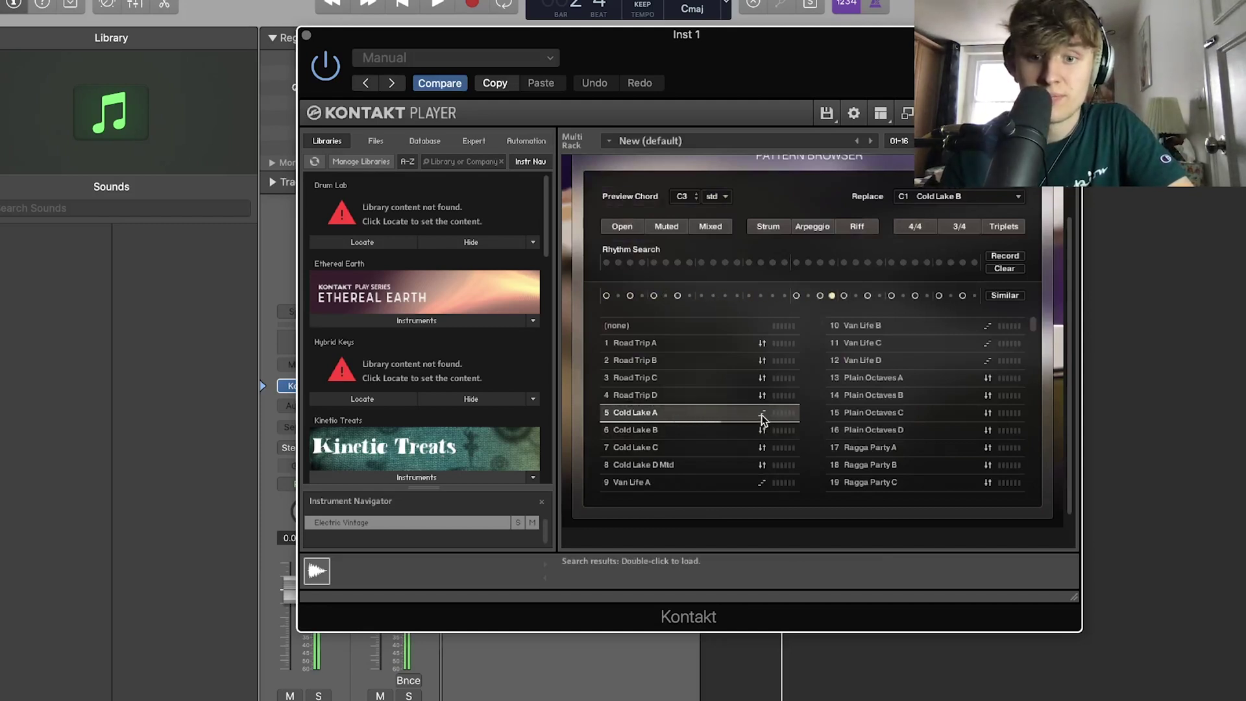
scroll(761, 416, down, 2)
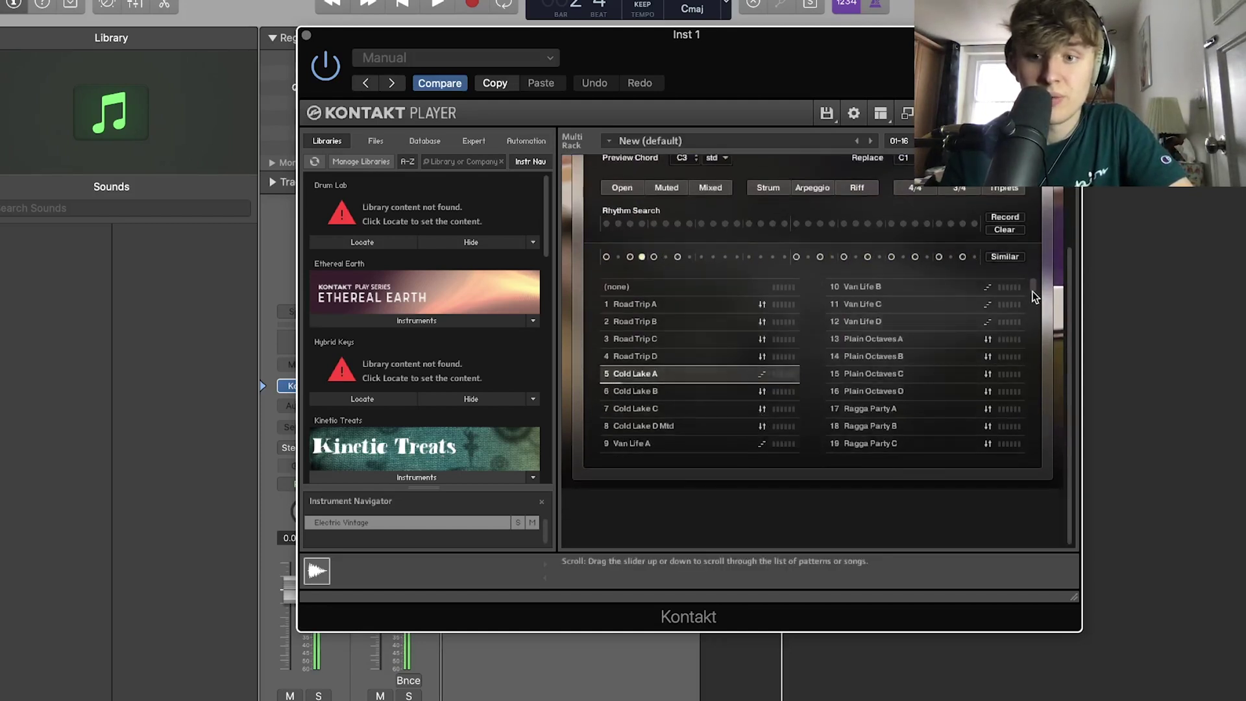
drag(1032, 290, 1034, 310)
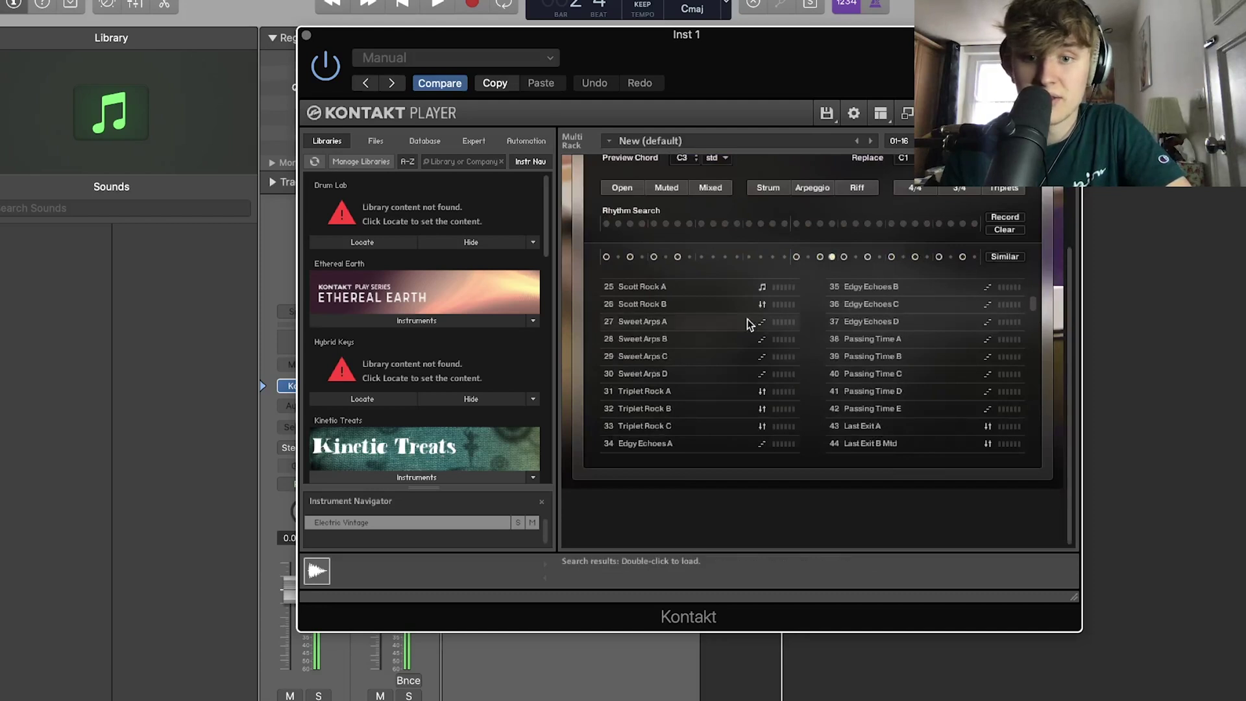
click(709, 335)
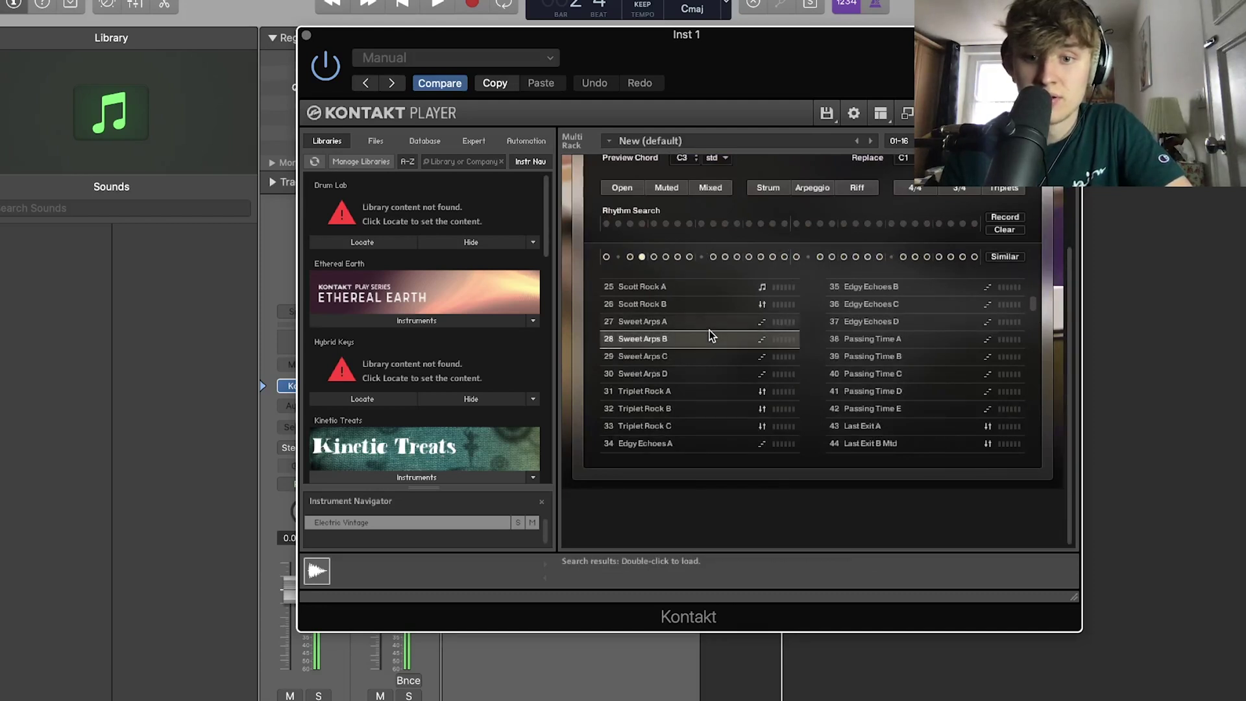
key(space)
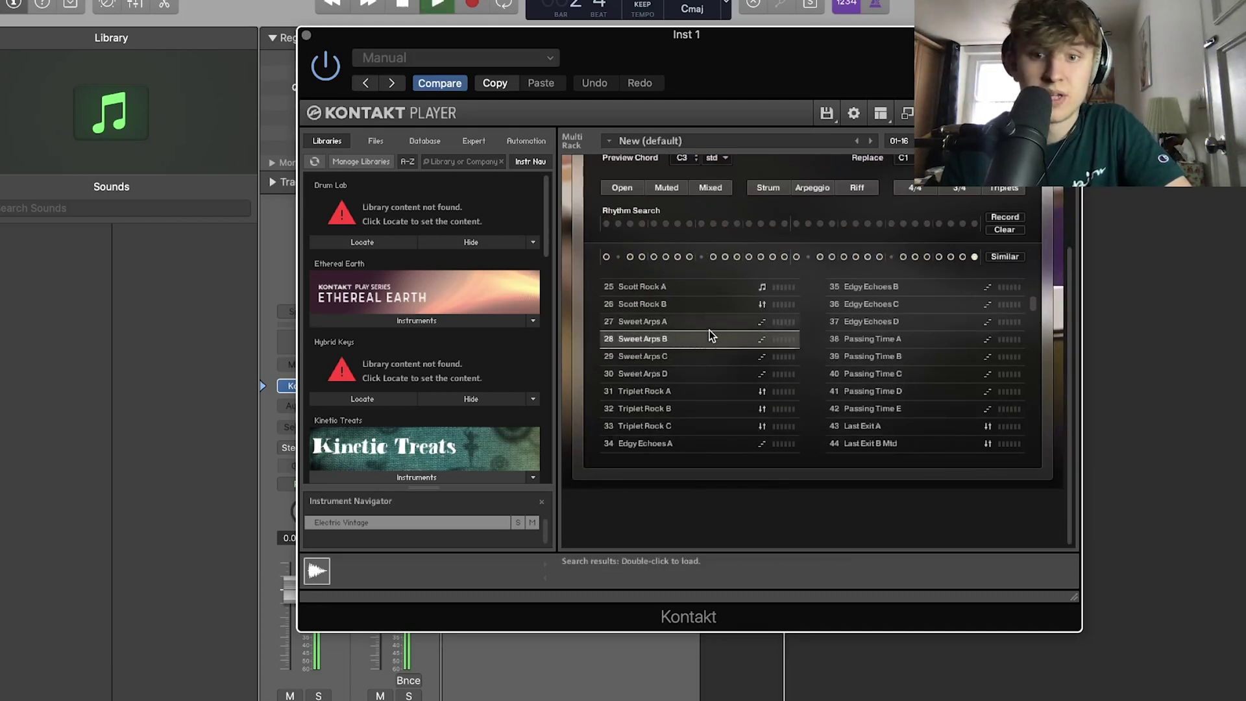
key(space)
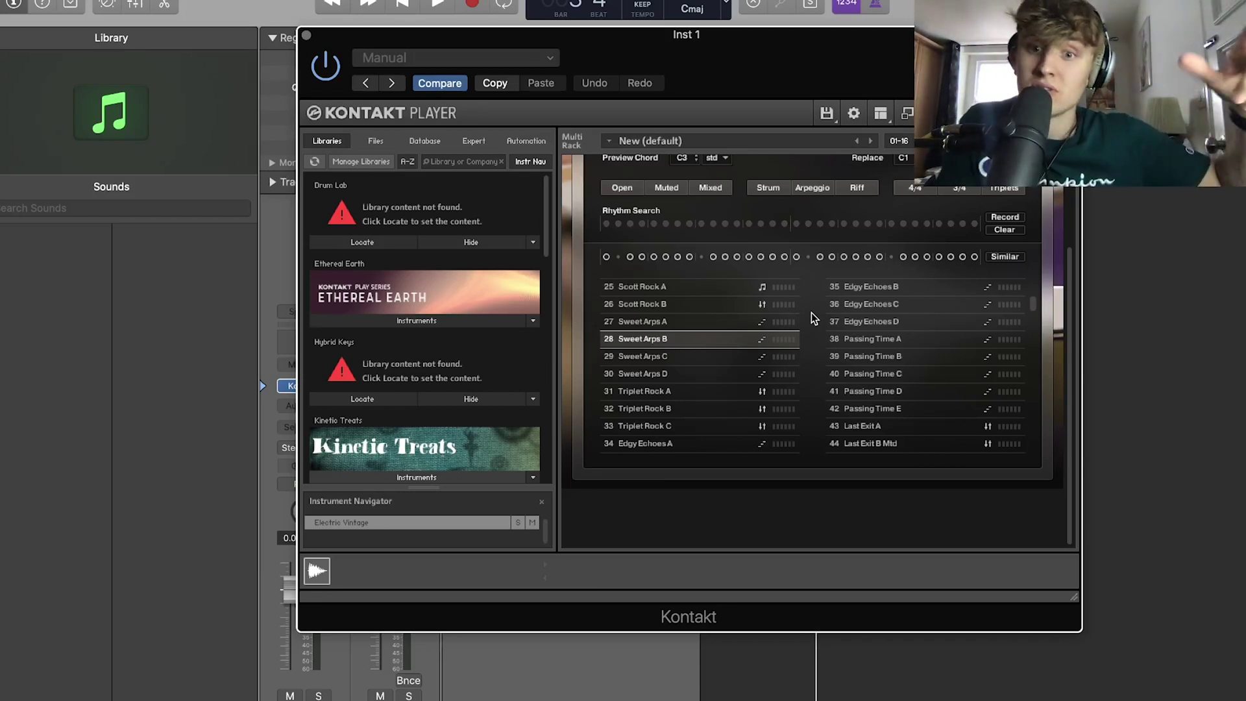
- Filter the patterns to Muted, audition Disco Funk A Mtd and Last Exit D Mtd, and close the browser without replacing C1's pattern
scroll(811, 313, up, 3)
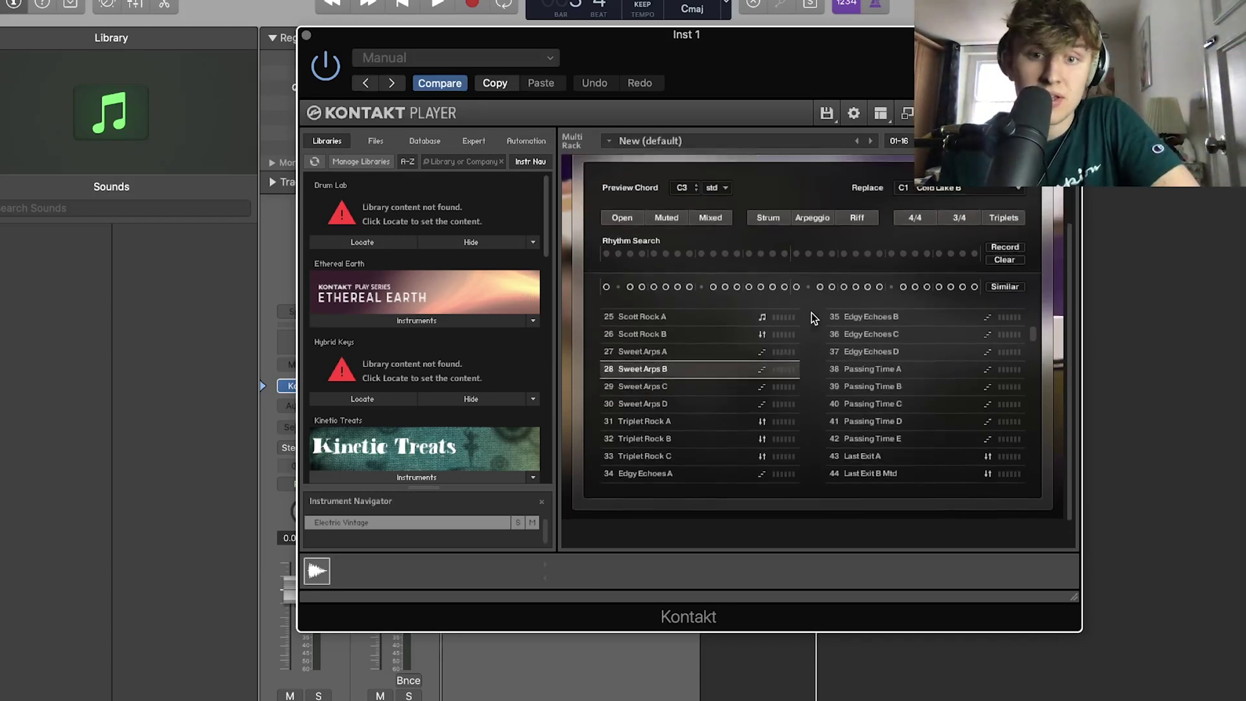
scroll(811, 312, up, 1)
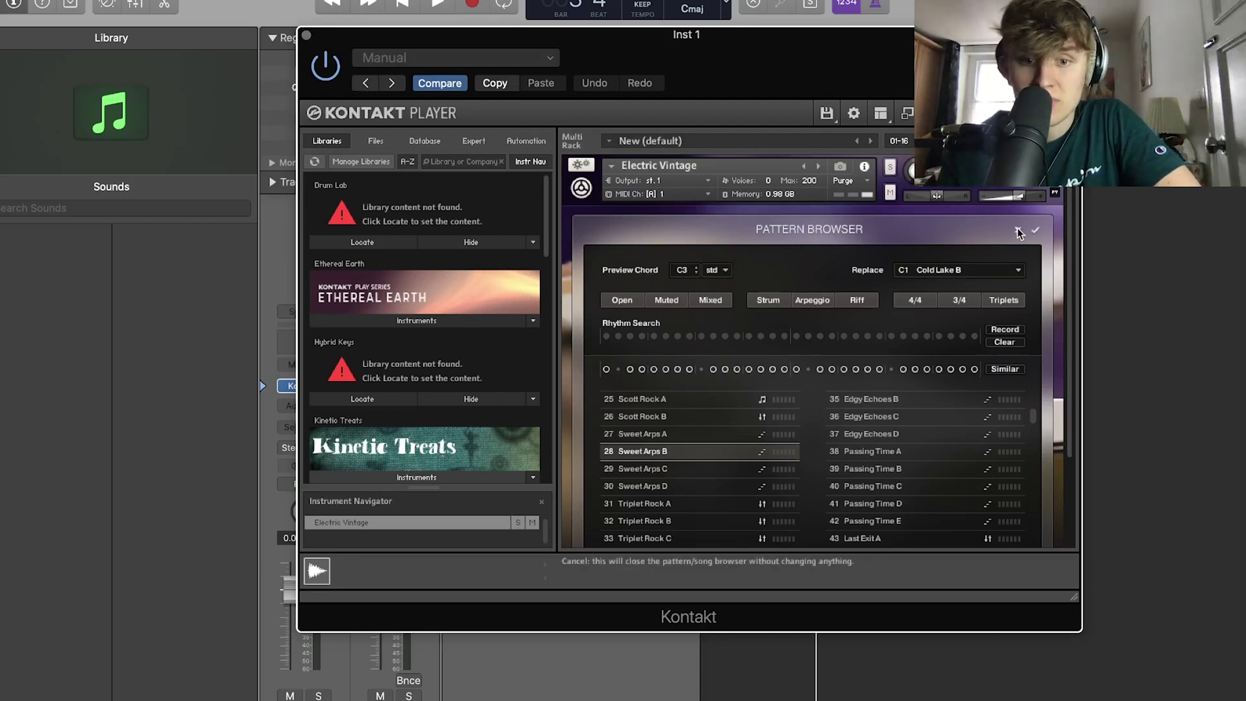
click(669, 300)
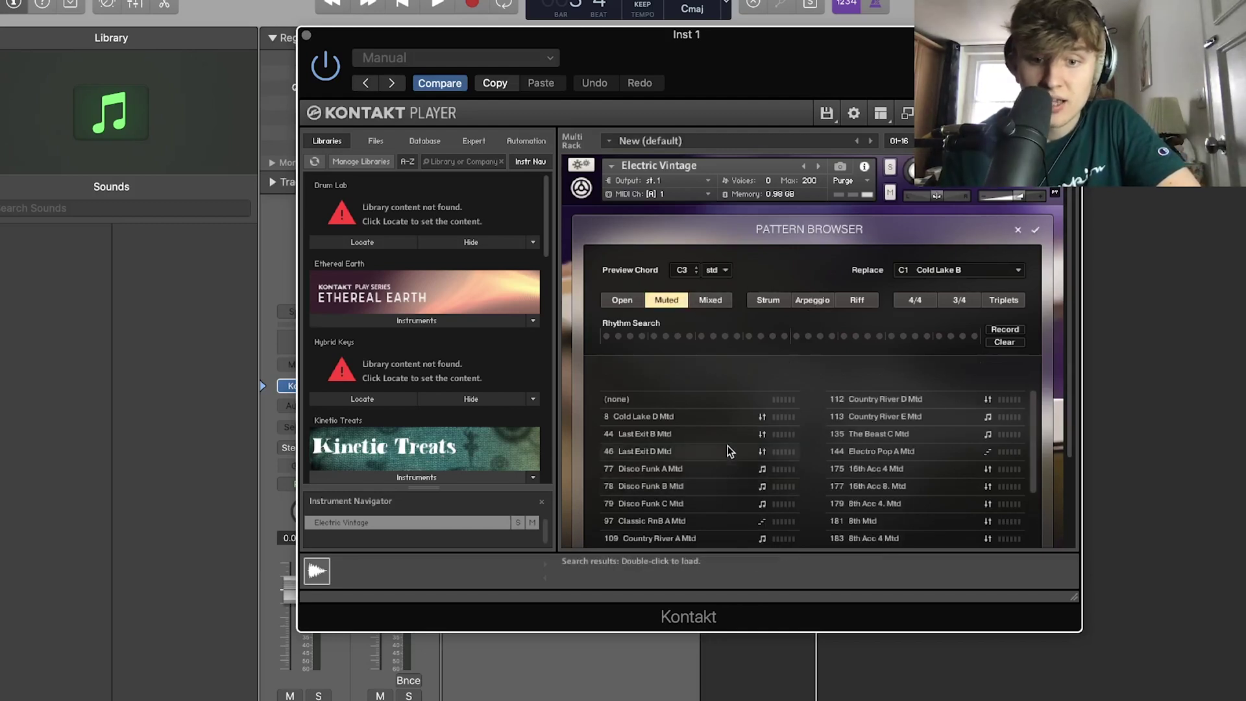
scroll(727, 454, down, 1)
click(721, 455)
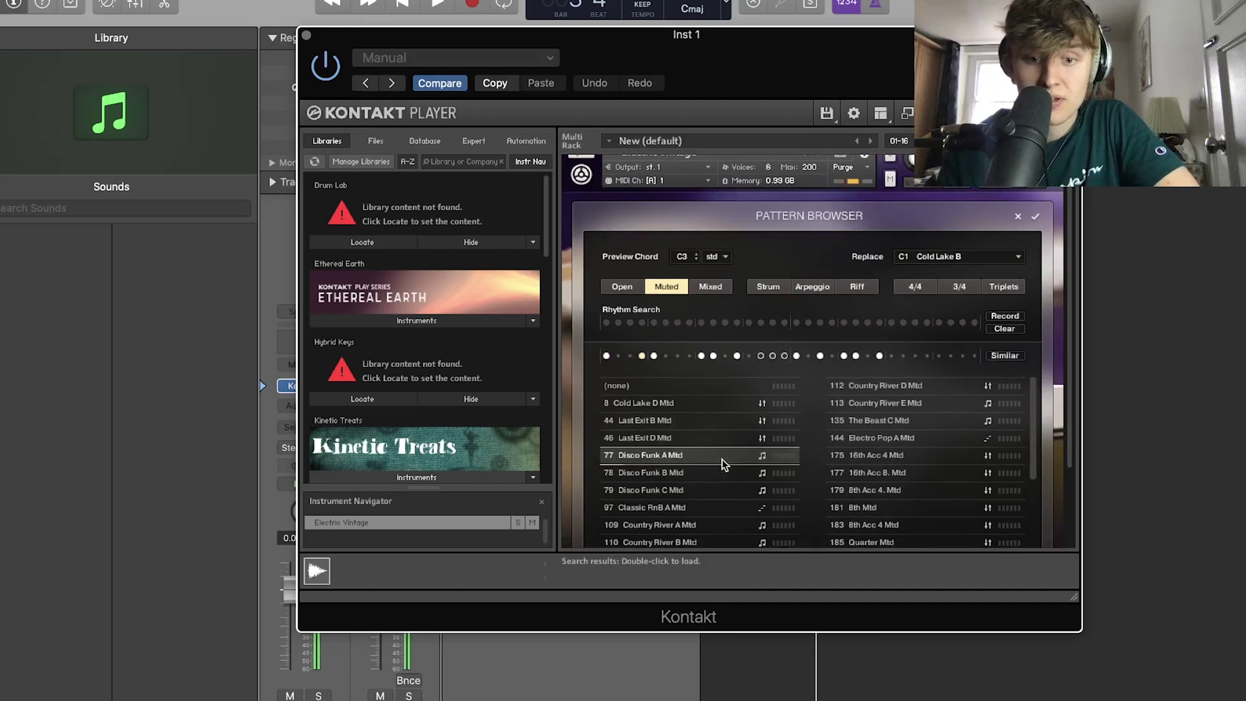
click(722, 436)
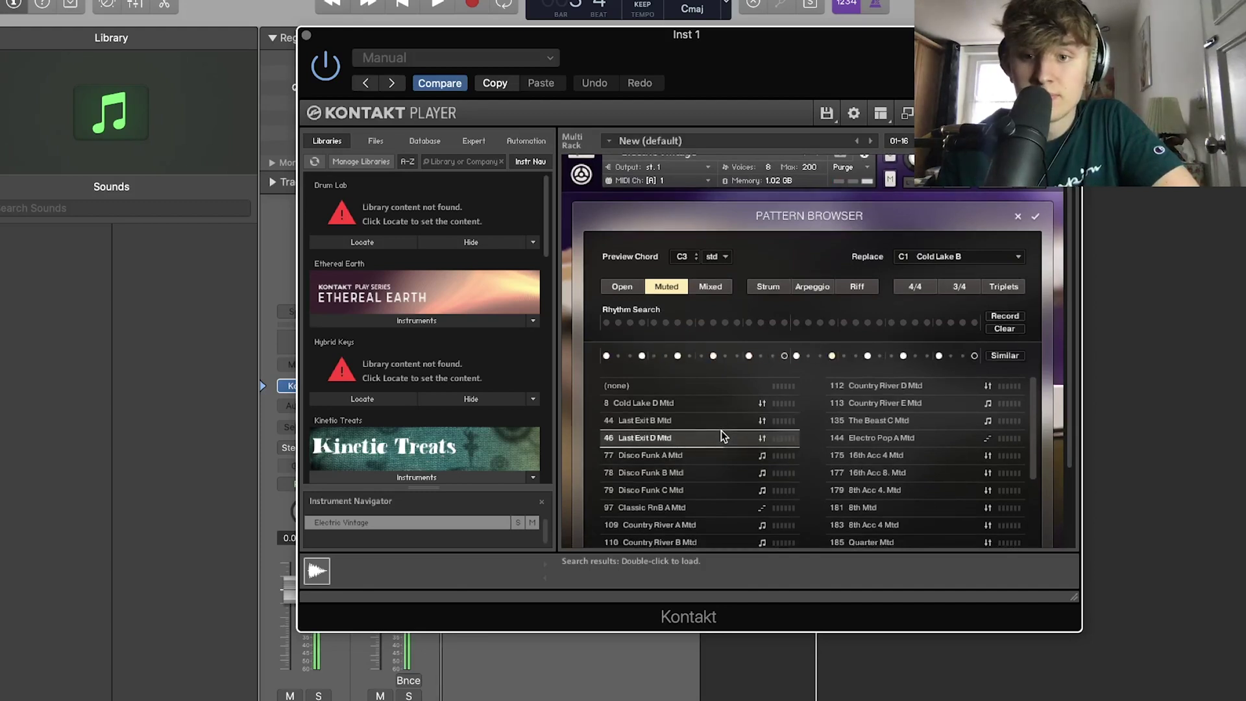
key(space)
click(1033, 219)
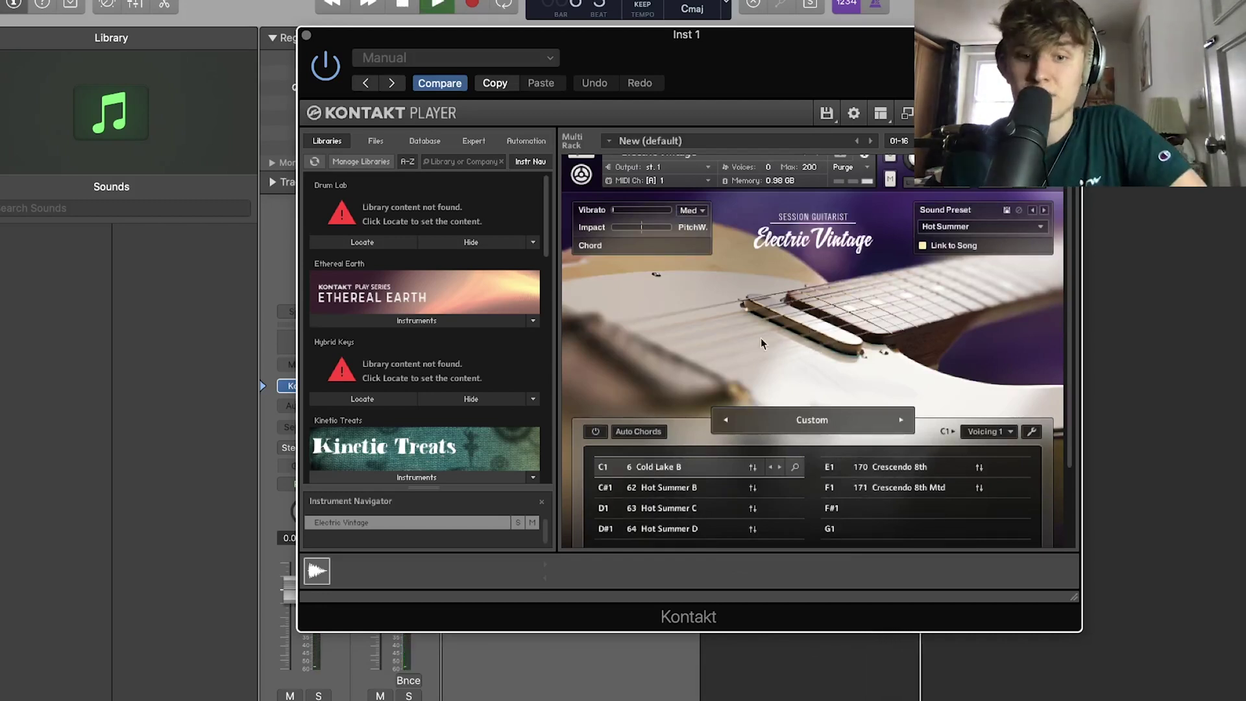
- Turn on Auto Chords and set its key to D minor
click(627, 433)
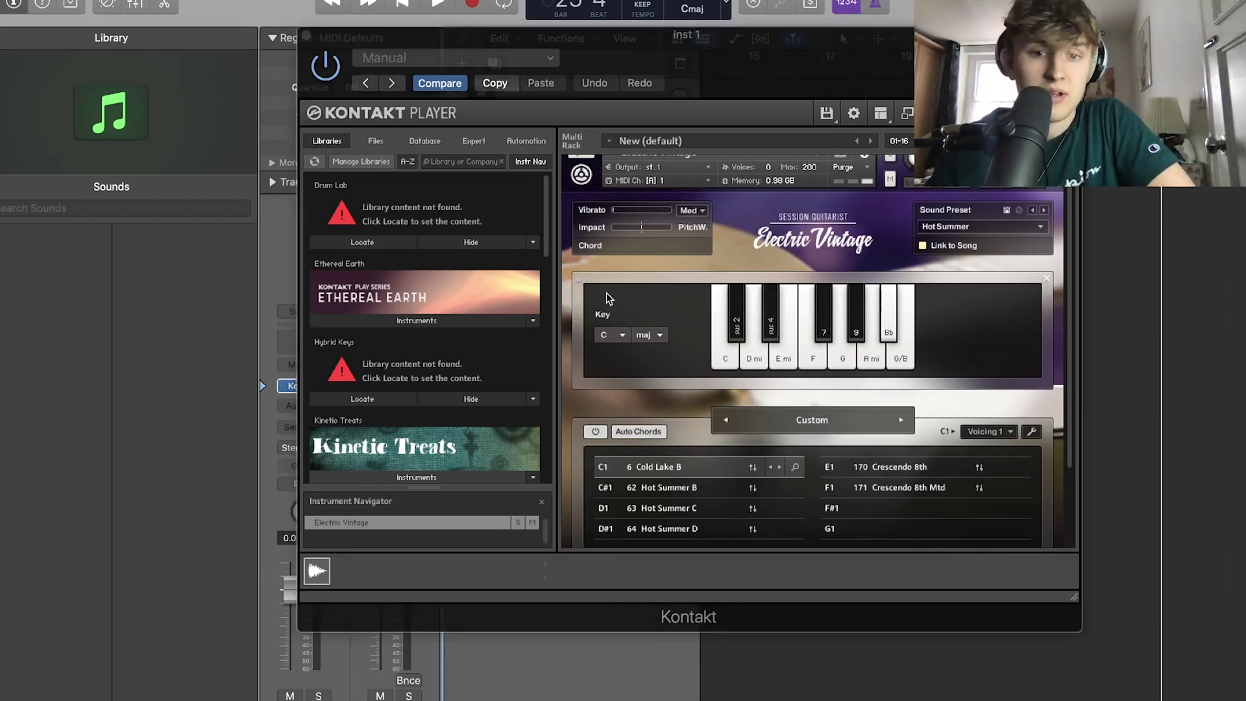
click(617, 334)
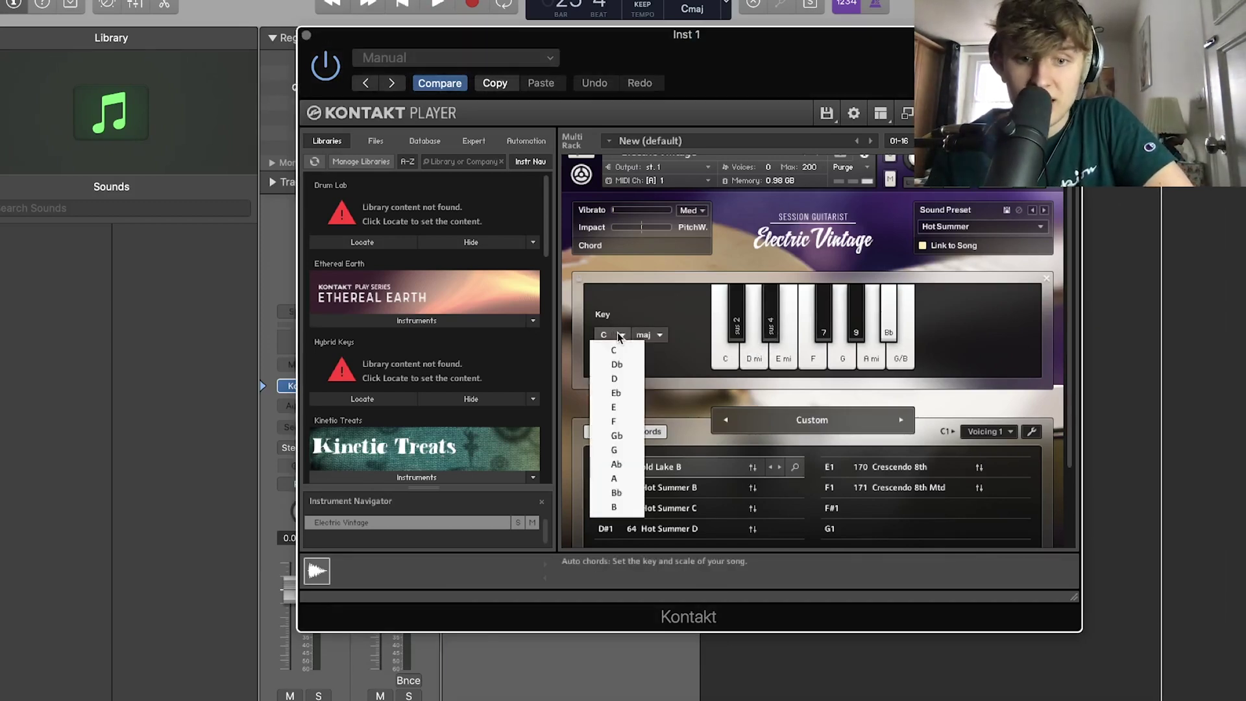
click(607, 377)
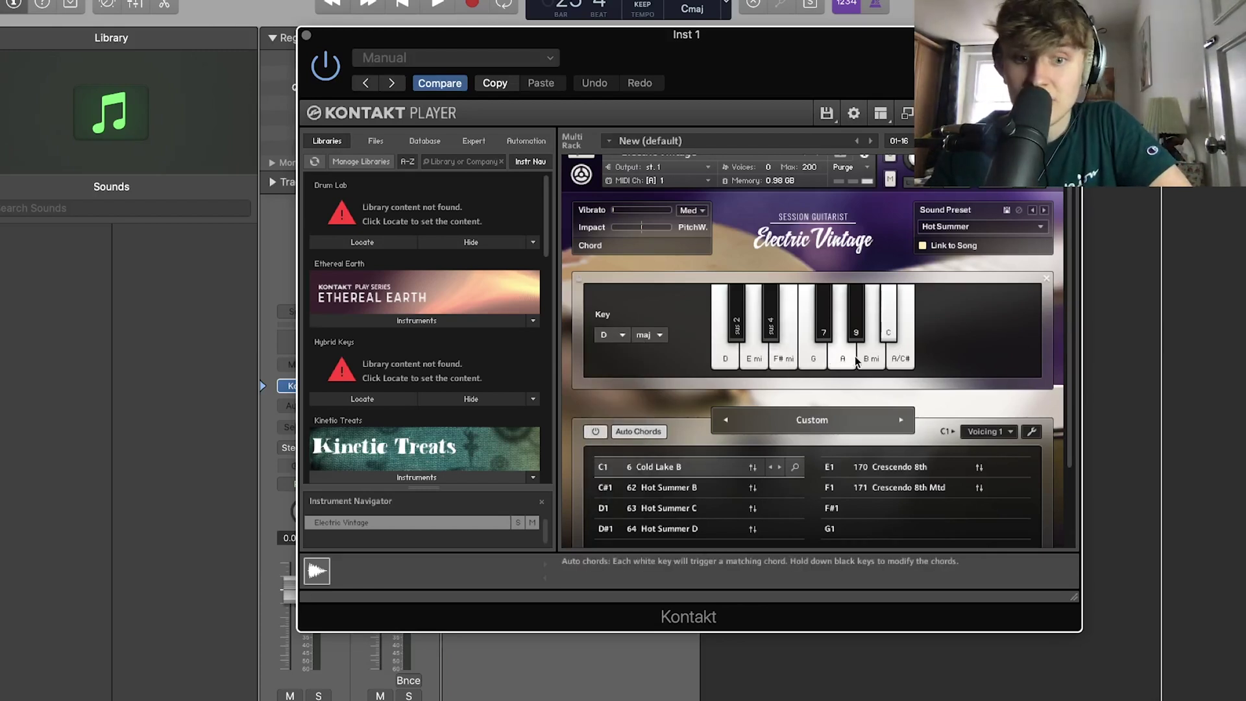
click(660, 334)
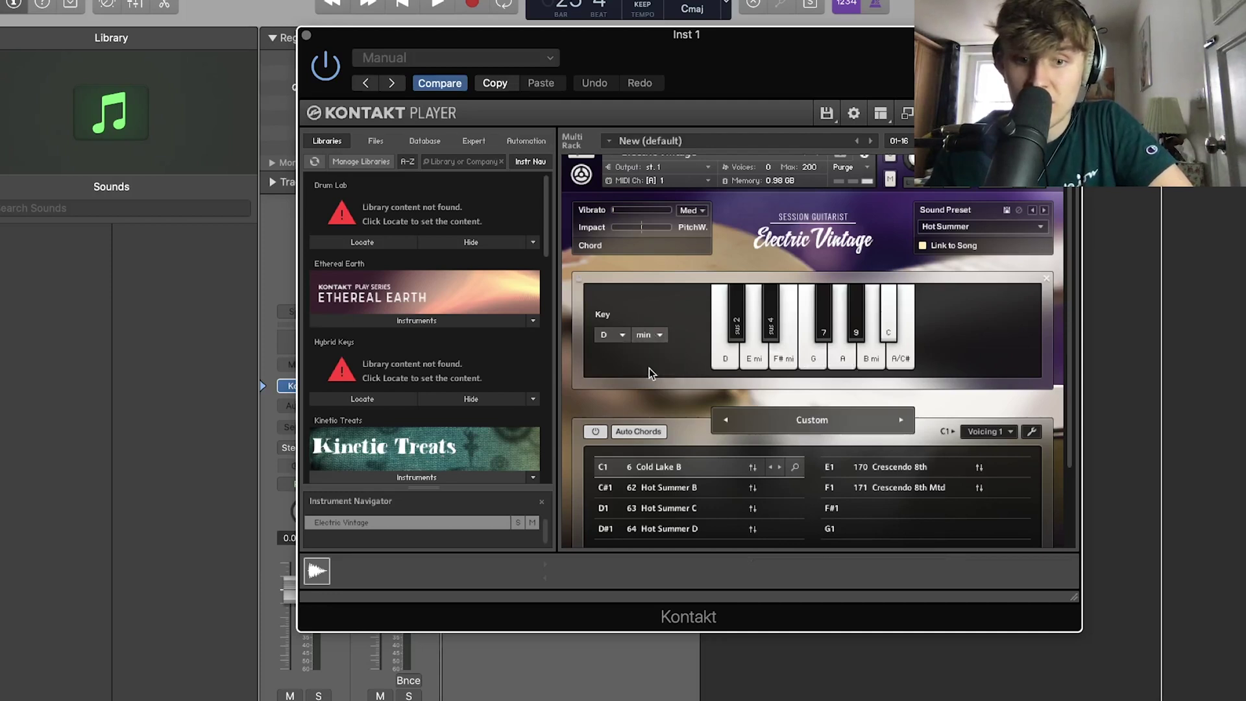
click(649, 368)
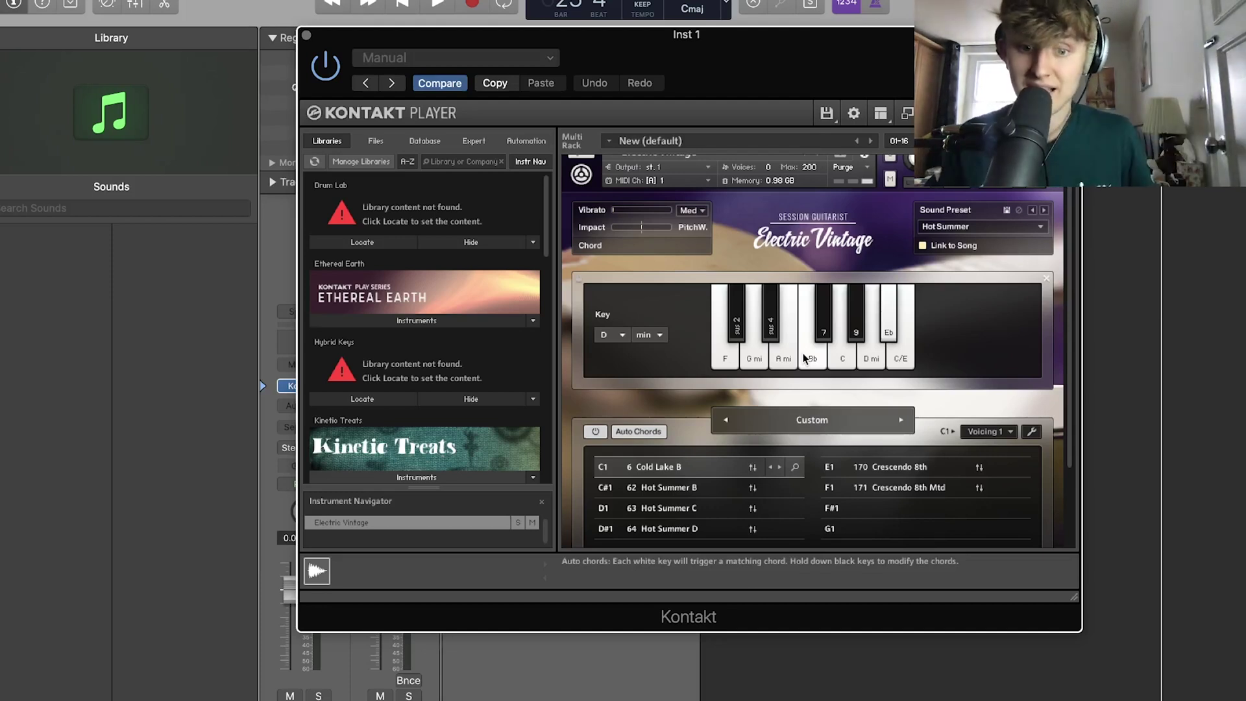
- Change the Auto Chords key to G major
click(620, 336)
click(614, 450)
click(647, 335)
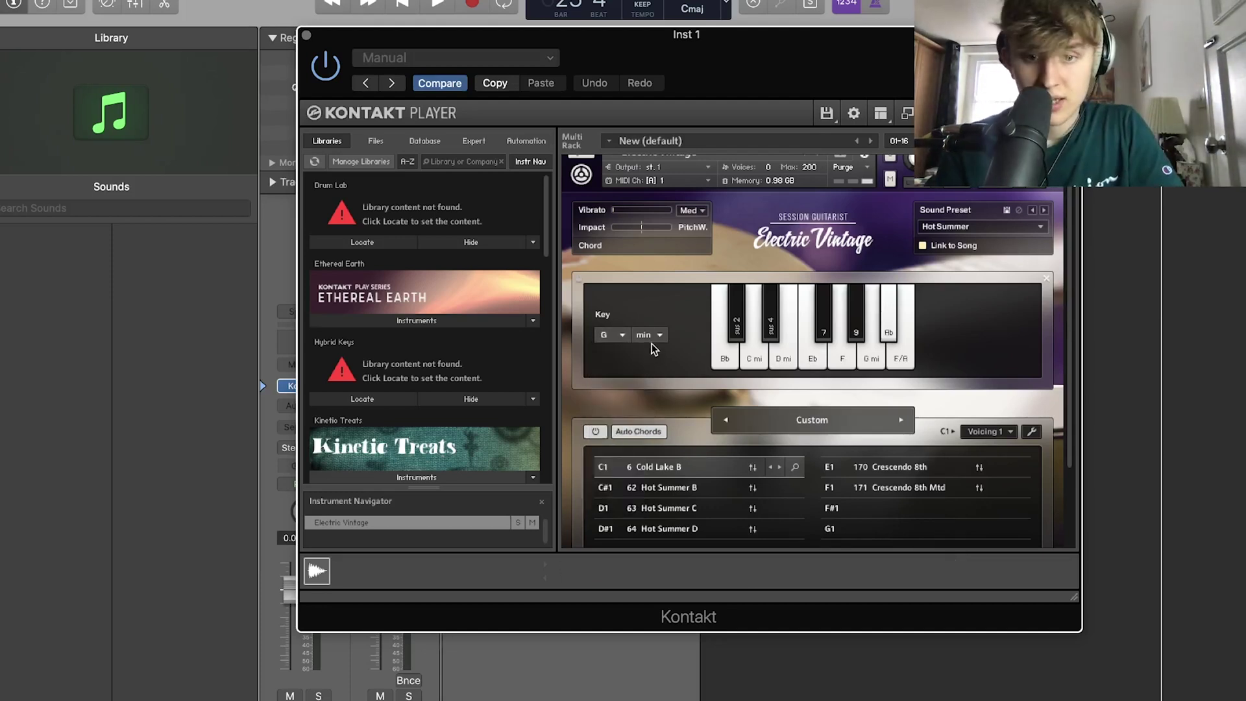
click(652, 352)
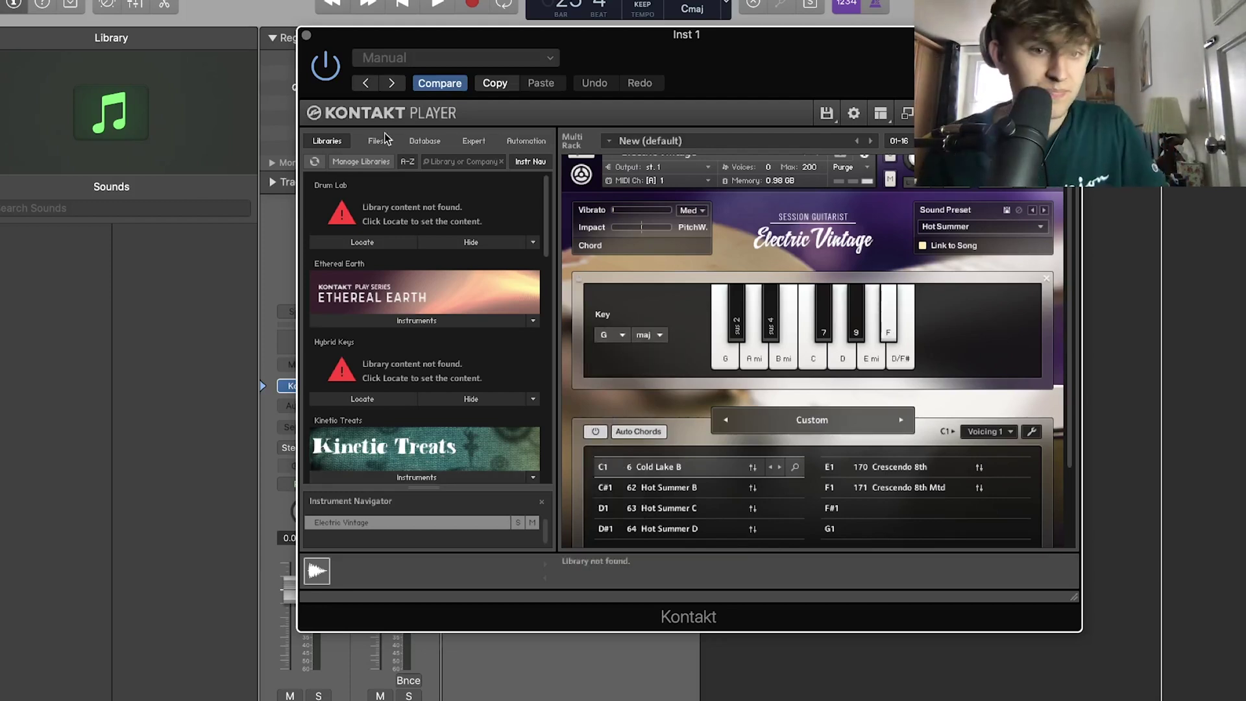
- Record a four-bar part on the Inst 1 track with Electric Vintage's Auto Chords, and return the playhead to the project start
click(306, 35)
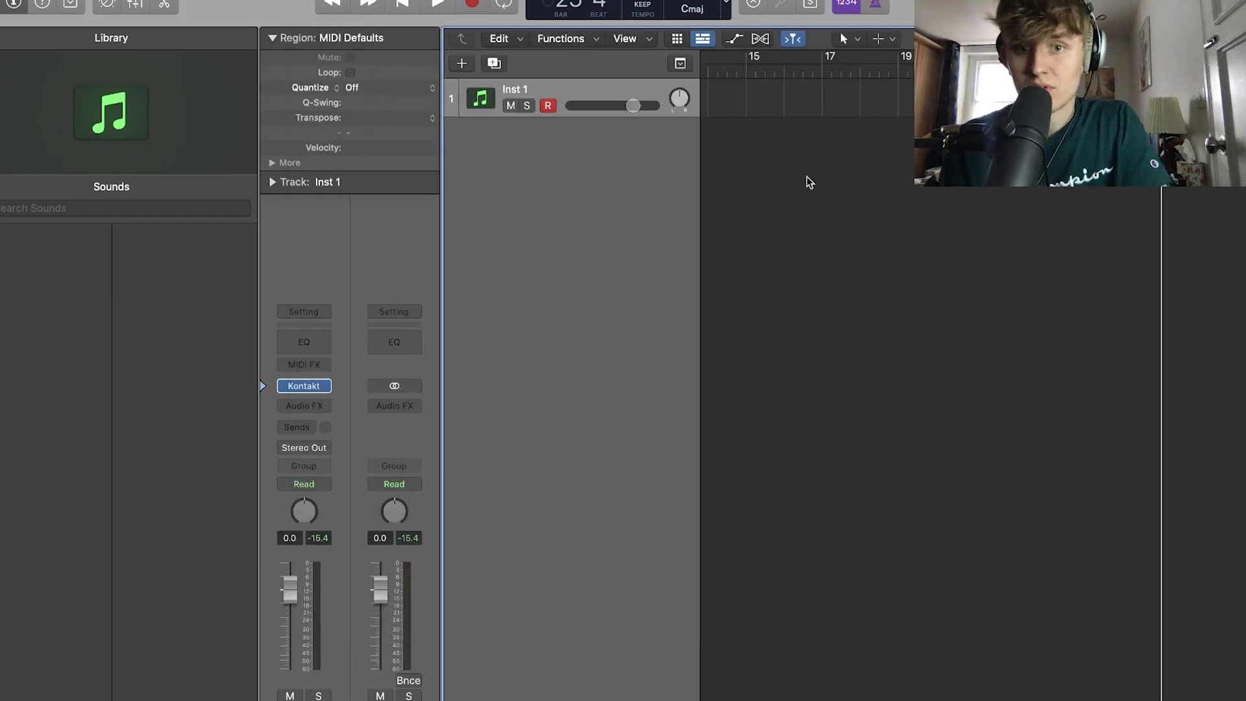
click(877, 4)
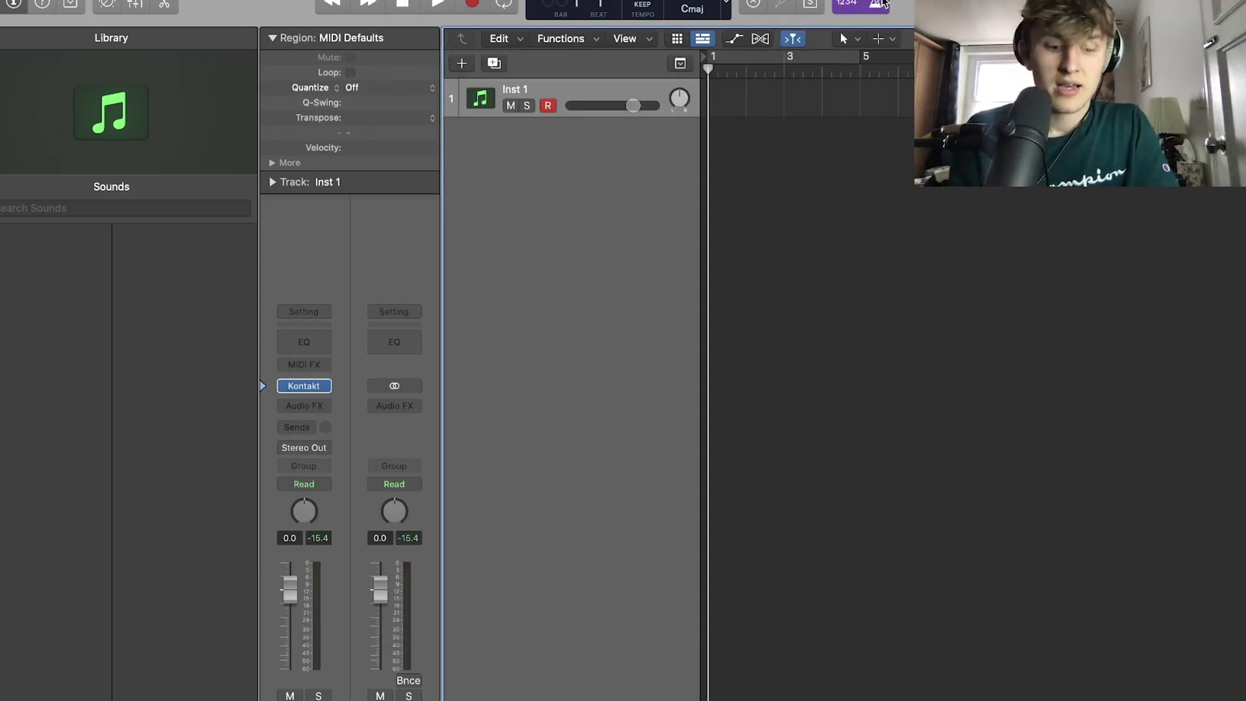
click(304, 386)
drag(805, 48, 725, 150)
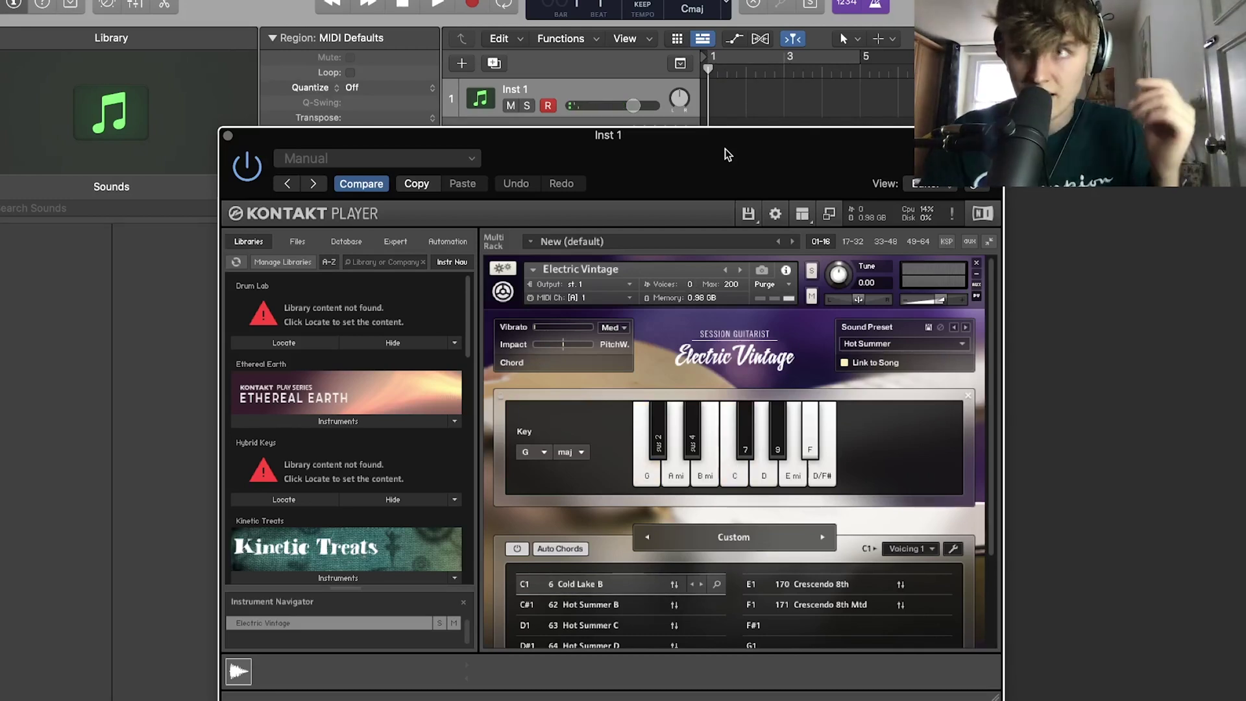
key(r)
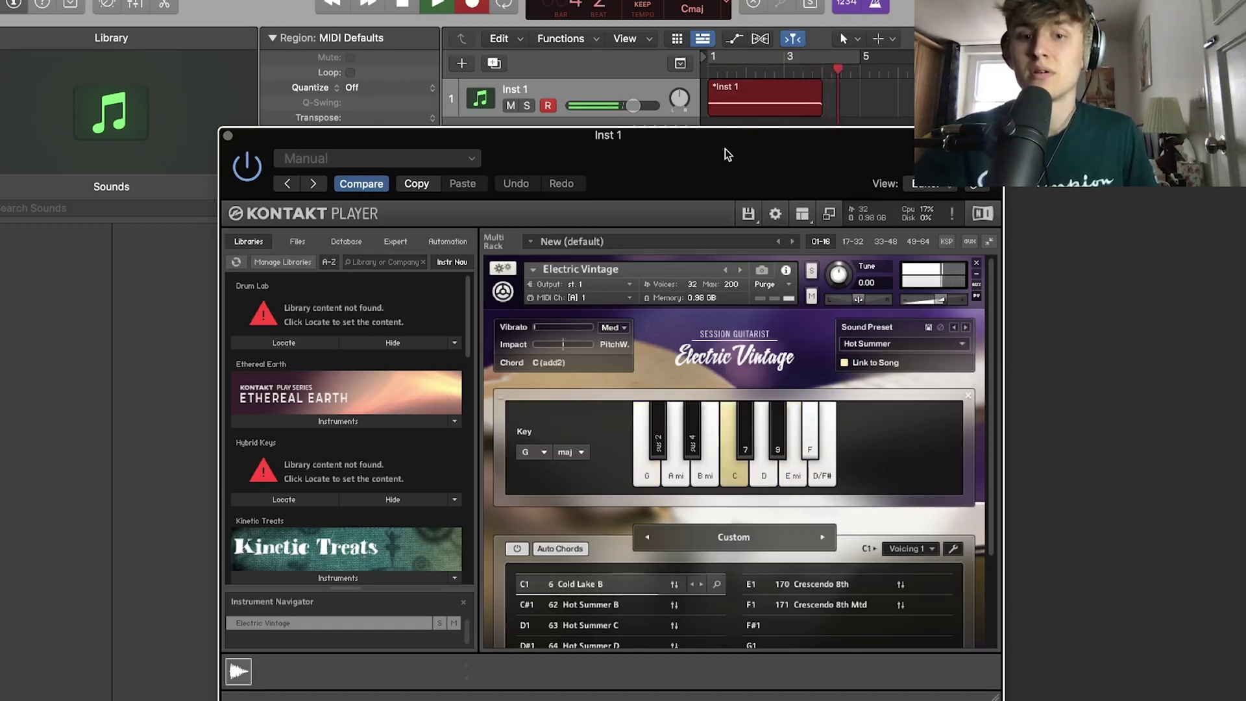
key(space)
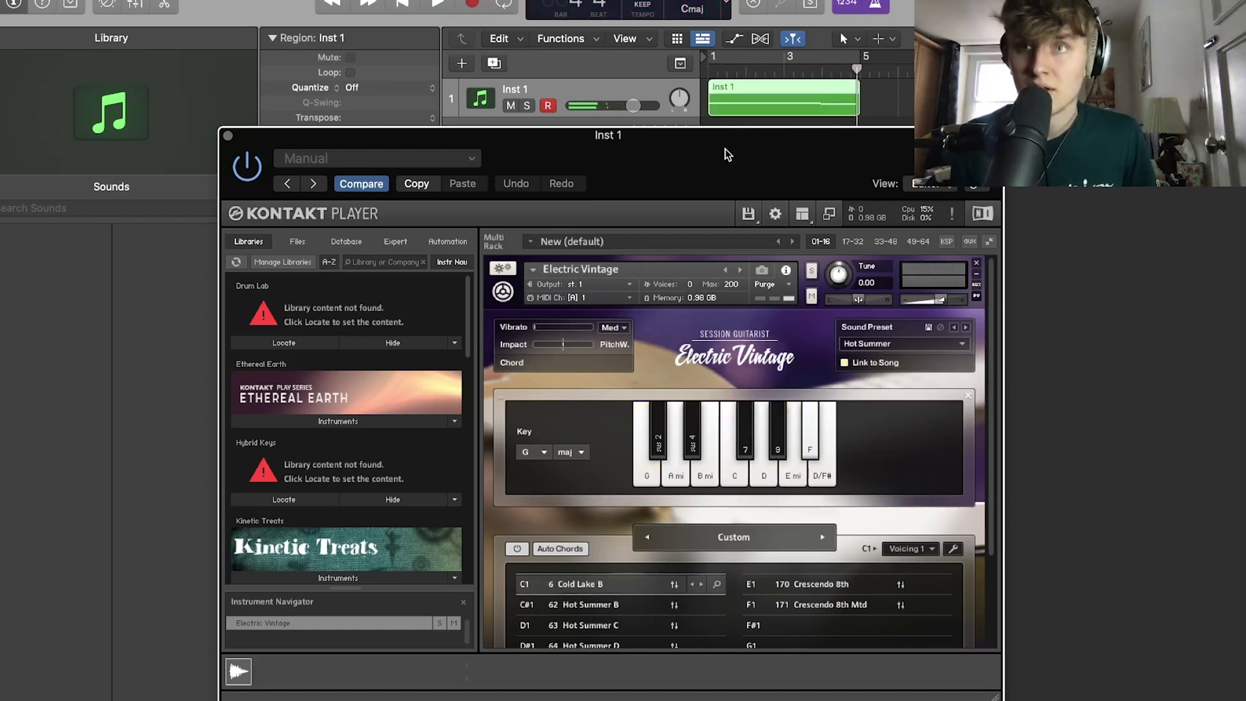
key(Return)
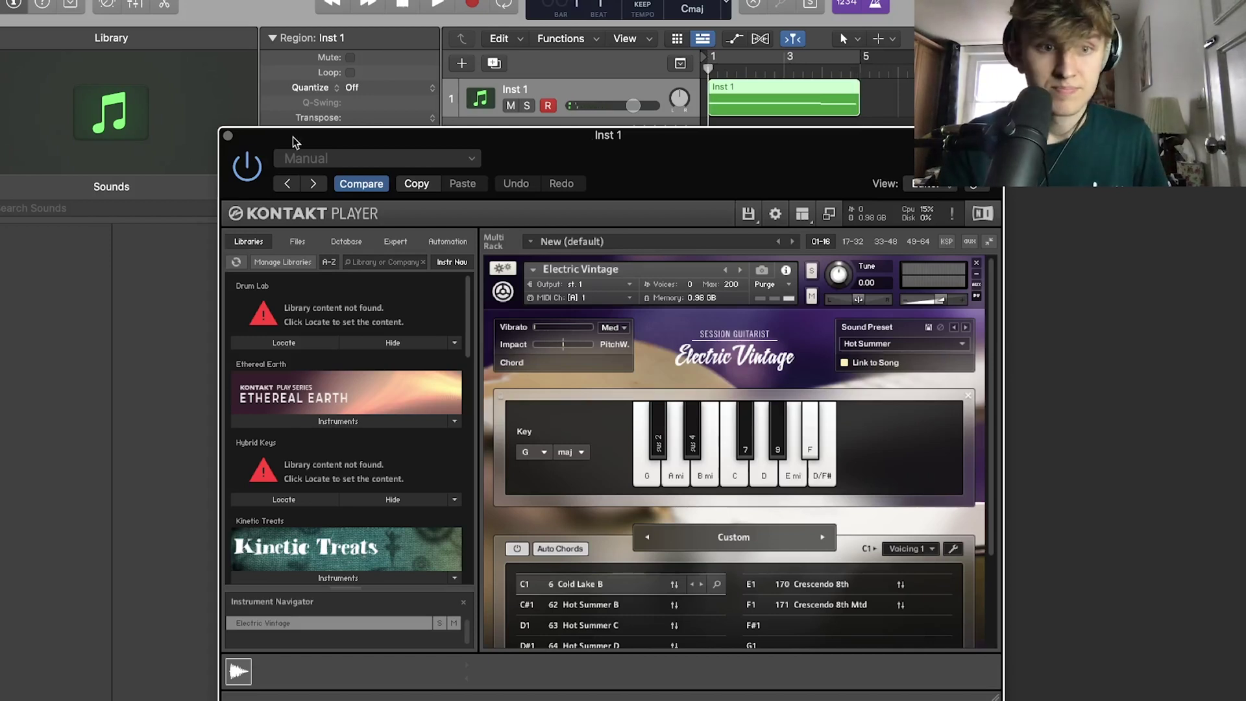
- Open the recorded Inst 1 region in the Piano Roll and quantize its four notes to 1/16 Note
click(228, 135)
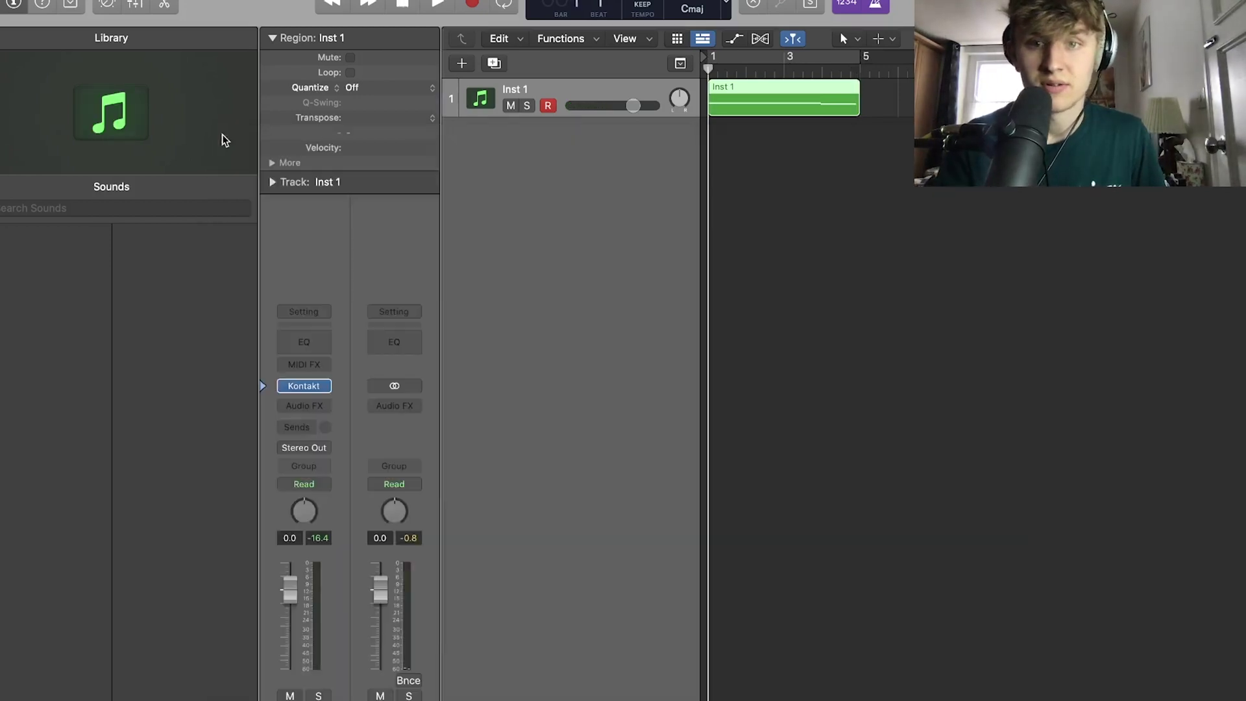
key(space)
key(space)
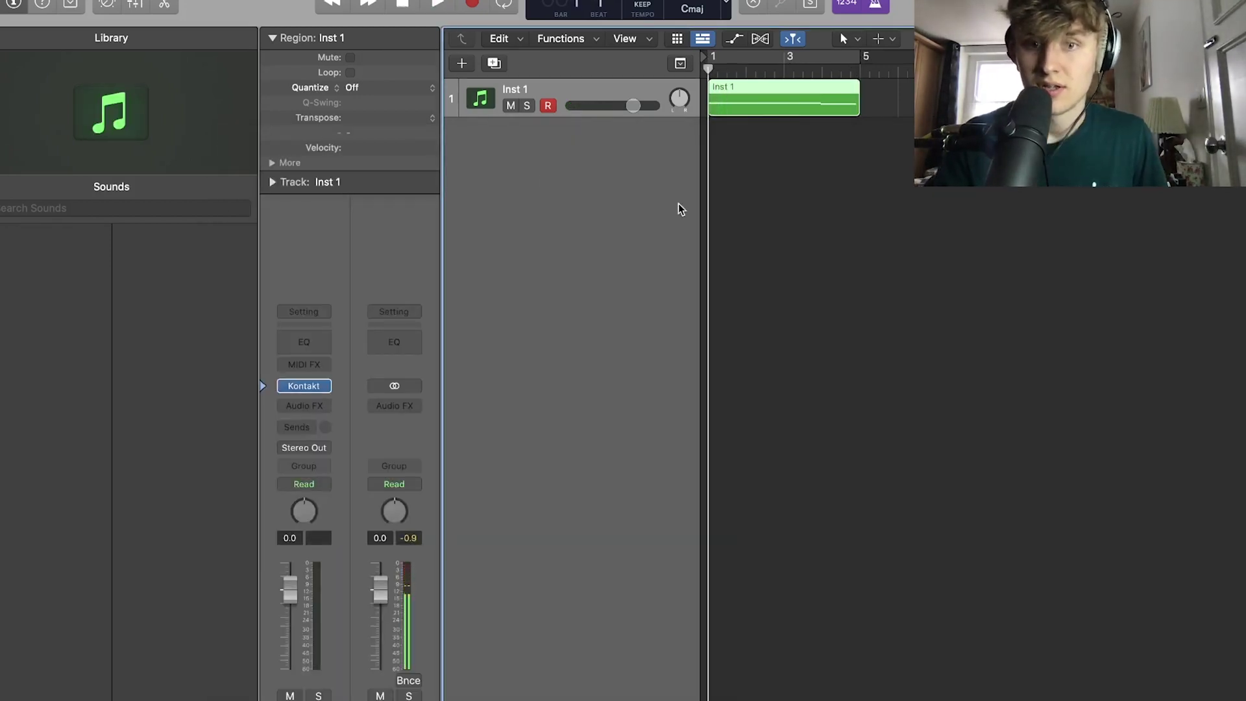
double_click(771, 110)
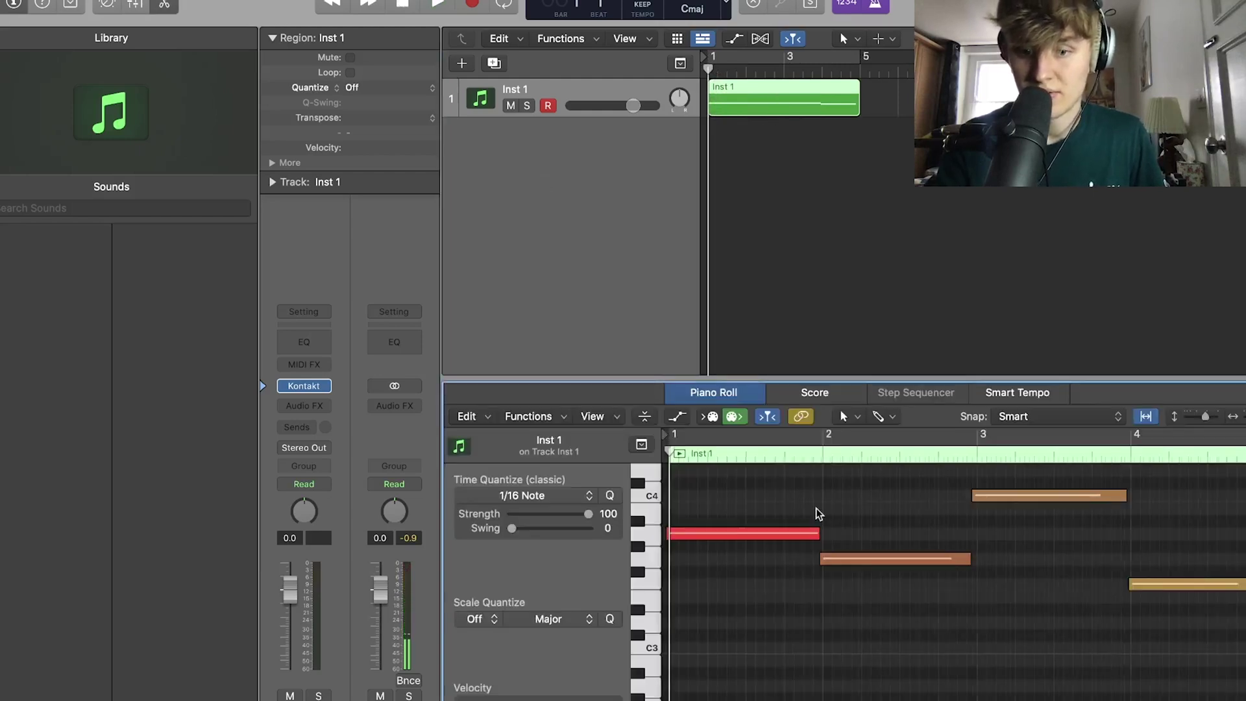
scroll(819, 514, down, 5)
drag(815, 667, 662, 460)
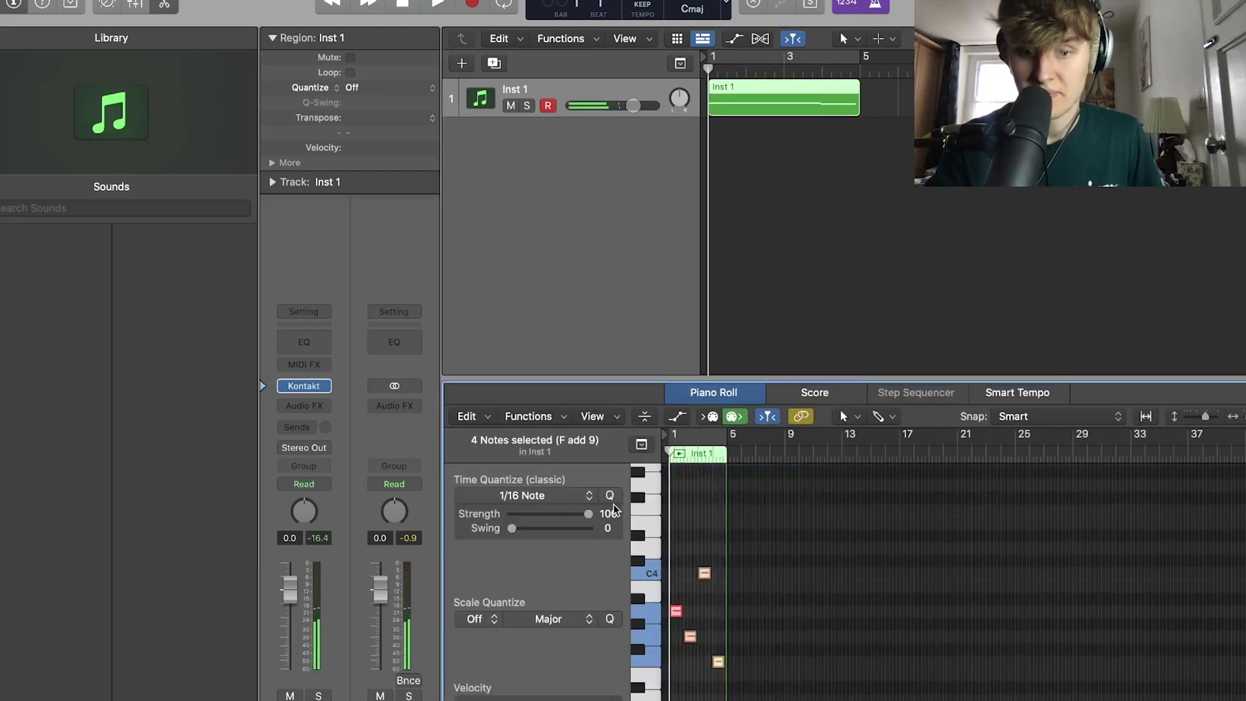
click(612, 499)
scroll(893, 543, up, 5)
- Play the Inst 1 region and turn on cycling over its four bars, with the playhead back at the start
key(space)
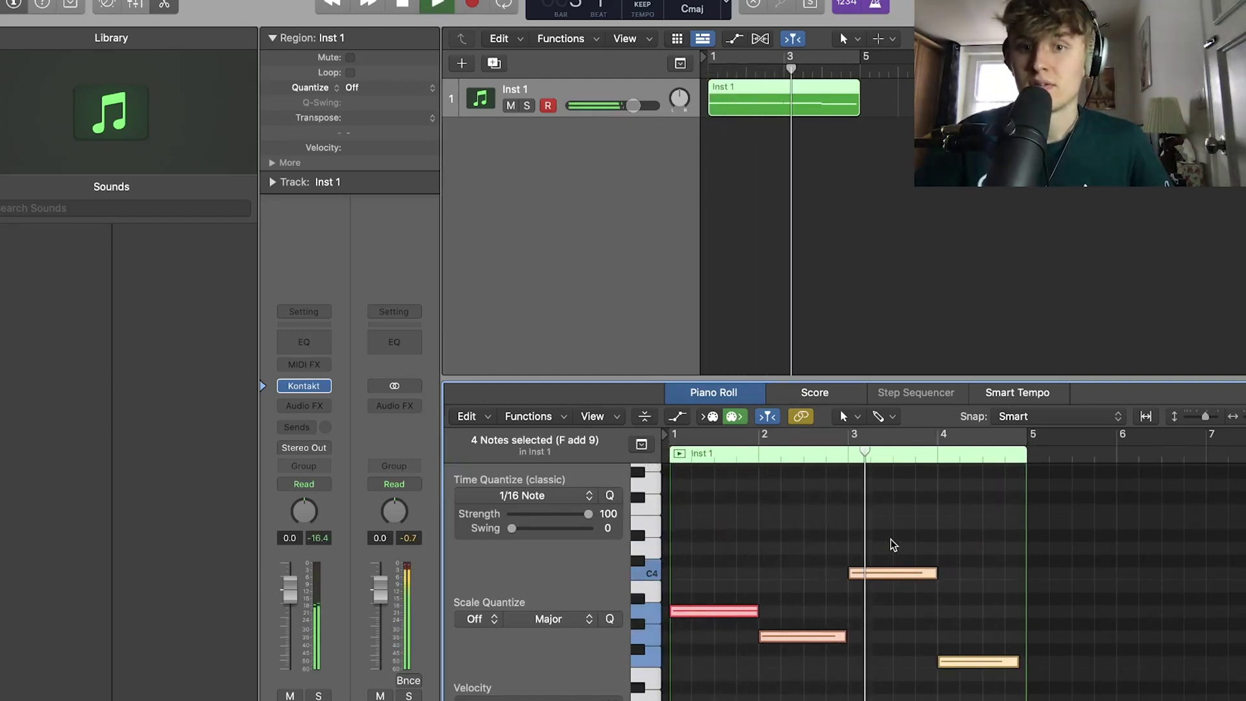
click(781, 61)
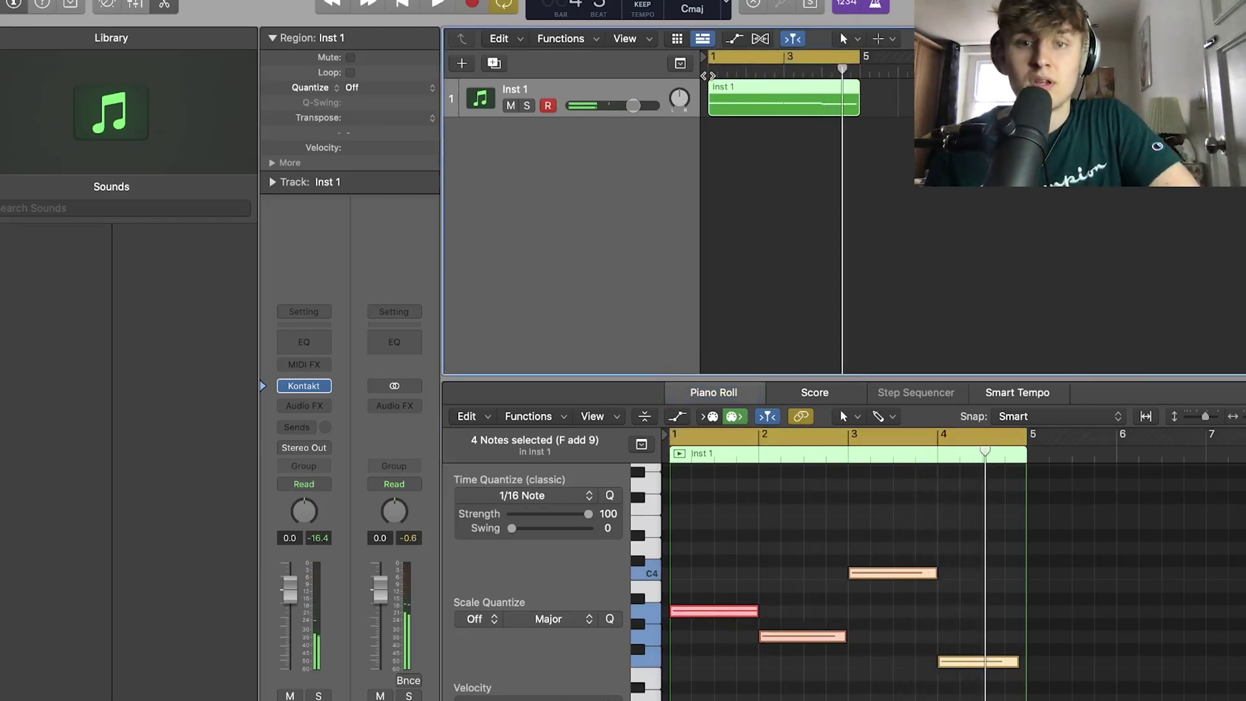
key(Return)
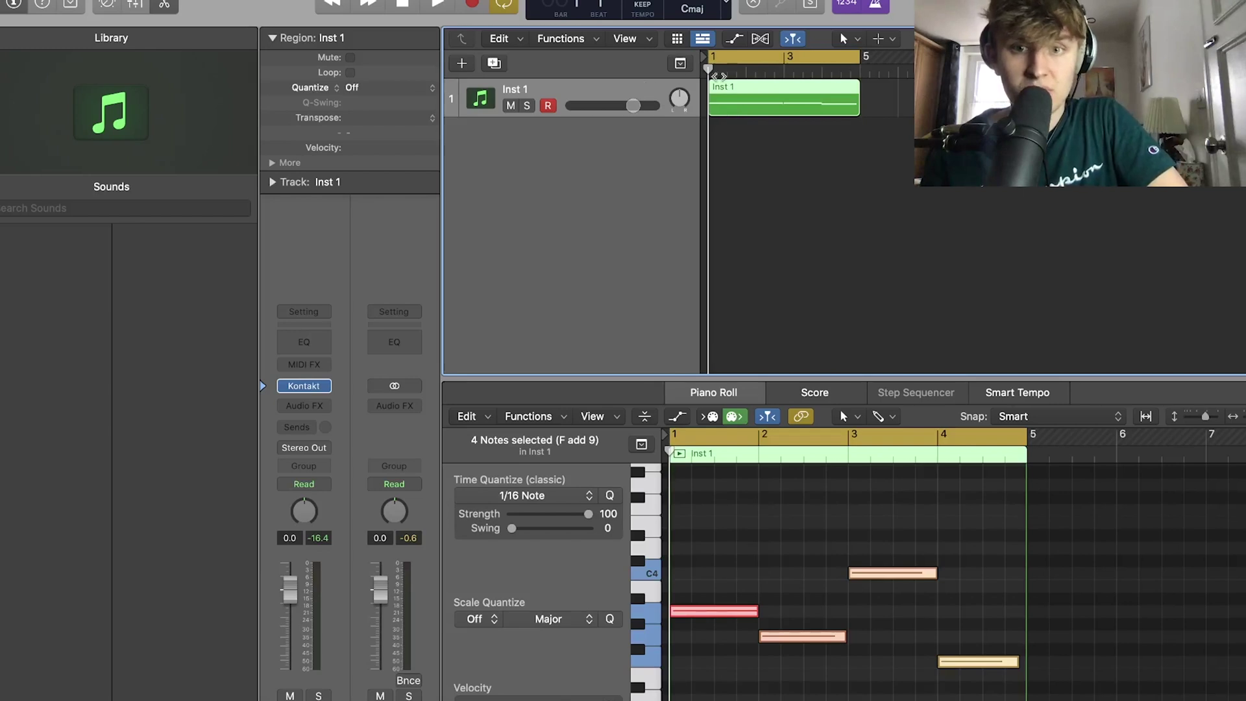
- Overdub additional notes into the cycled Inst 1 region with Electric Vintage and play the combined part back
click(304, 385)
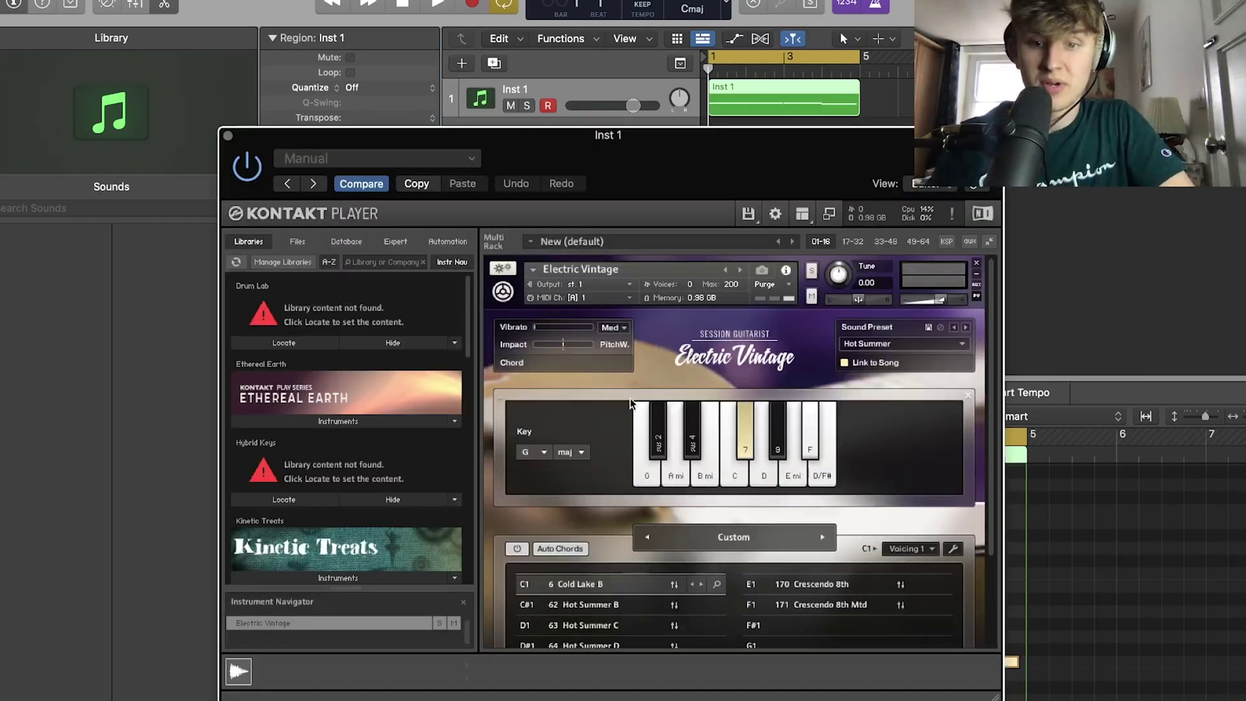
key(space)
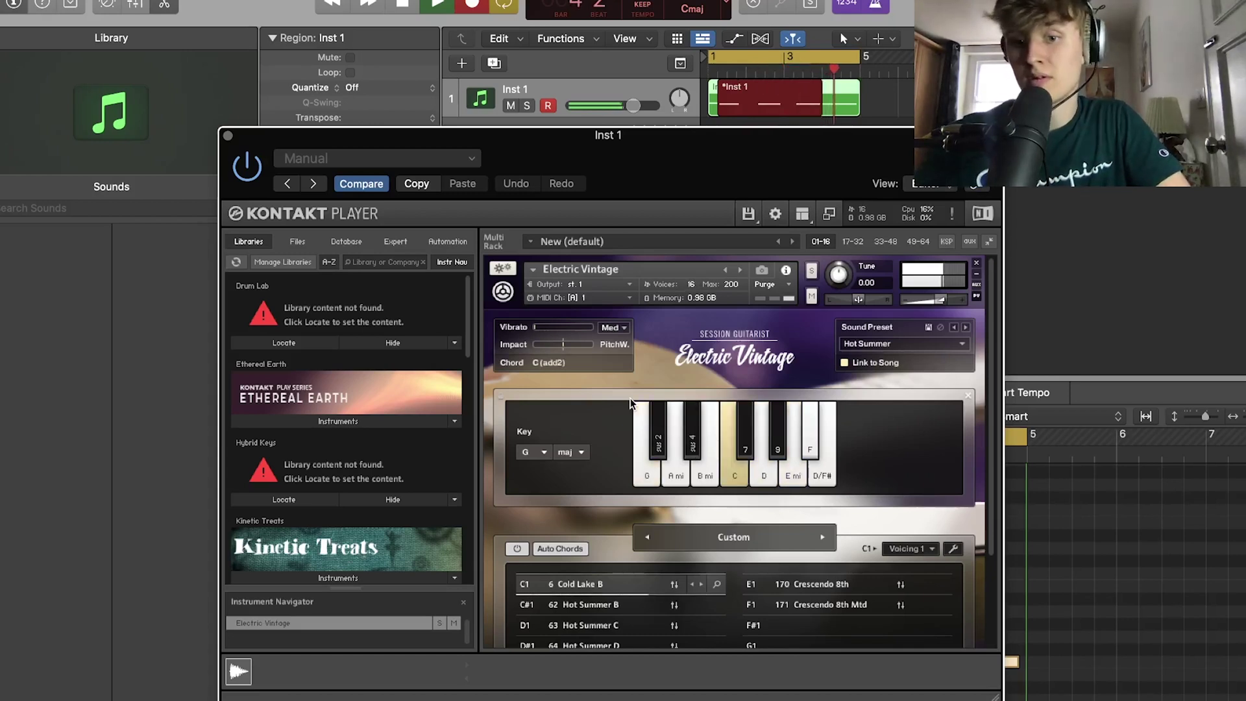
key(space)
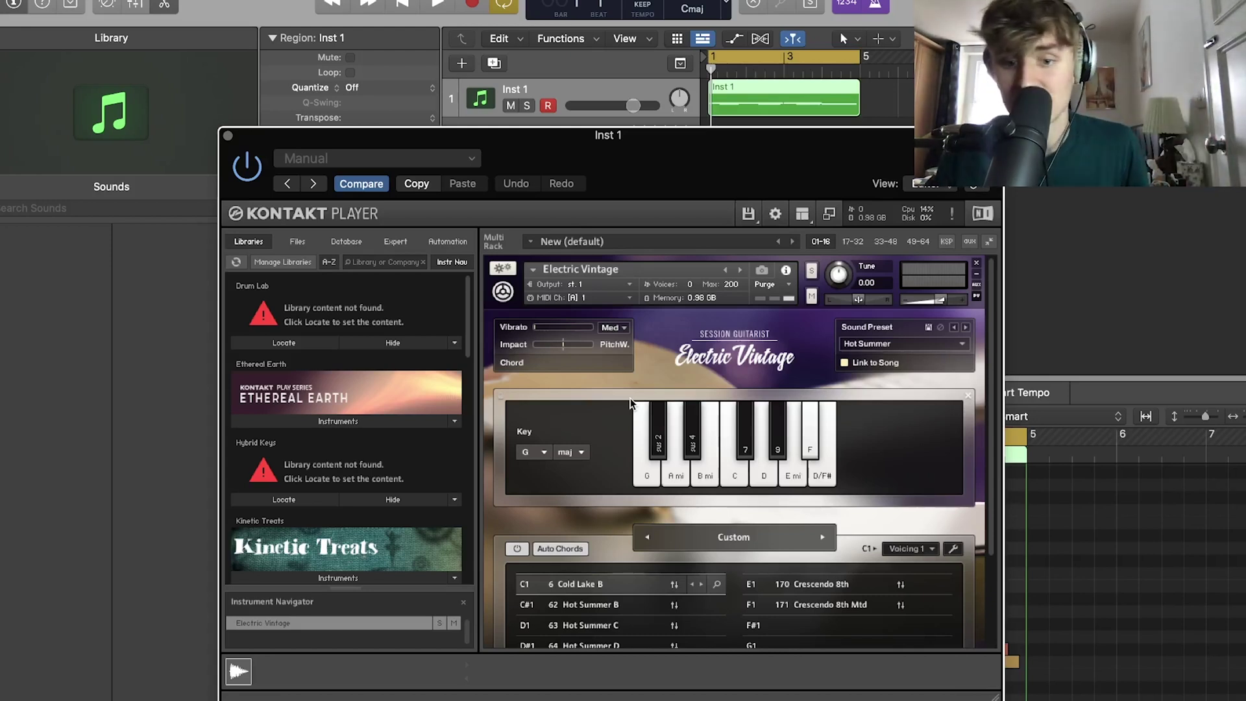
click(219, 144)
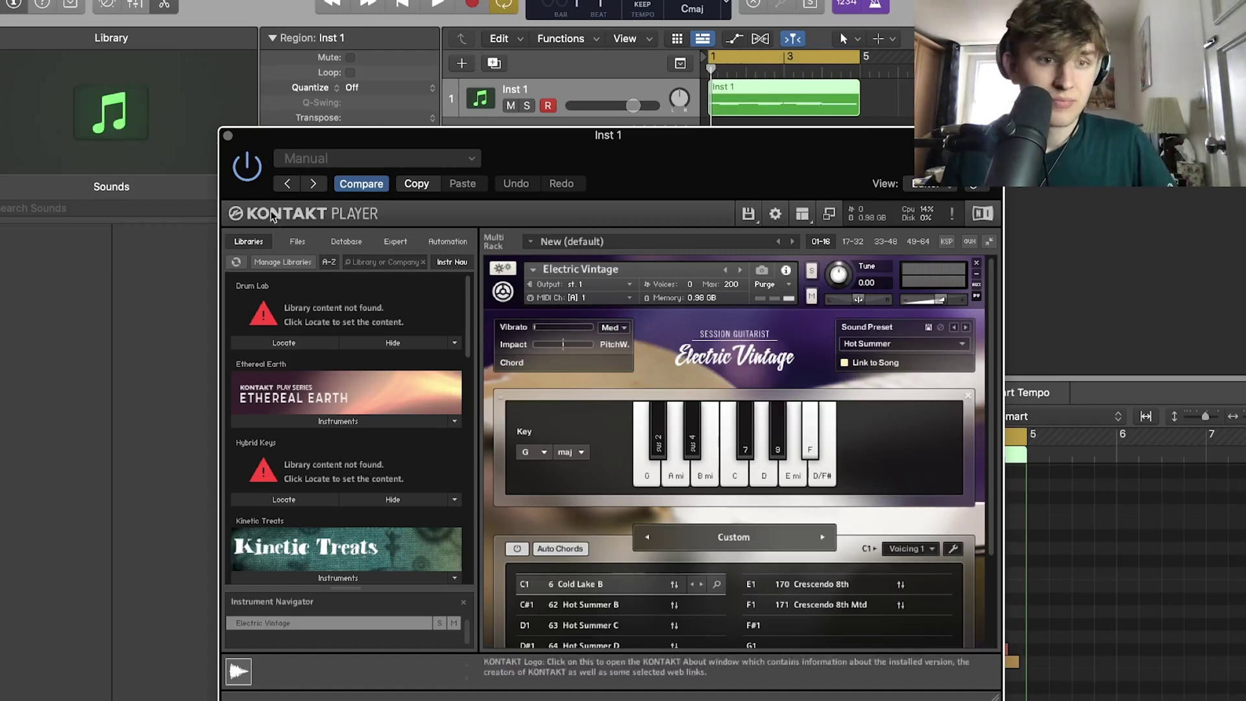
click(228, 135)
key(space)
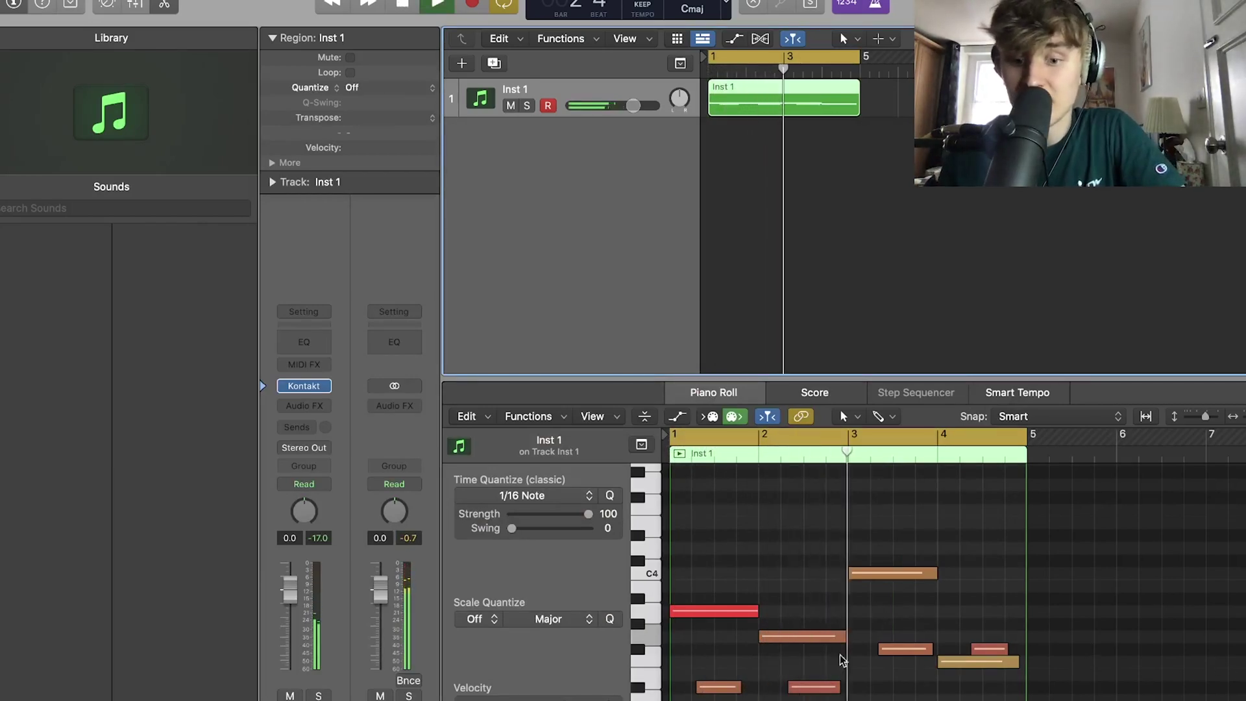
key(space)
- Show the mixer, reopen the Kontakt instrument on Inst 1 and examine Electric Vintage's Guitar Settings, including Doubling
key(x)
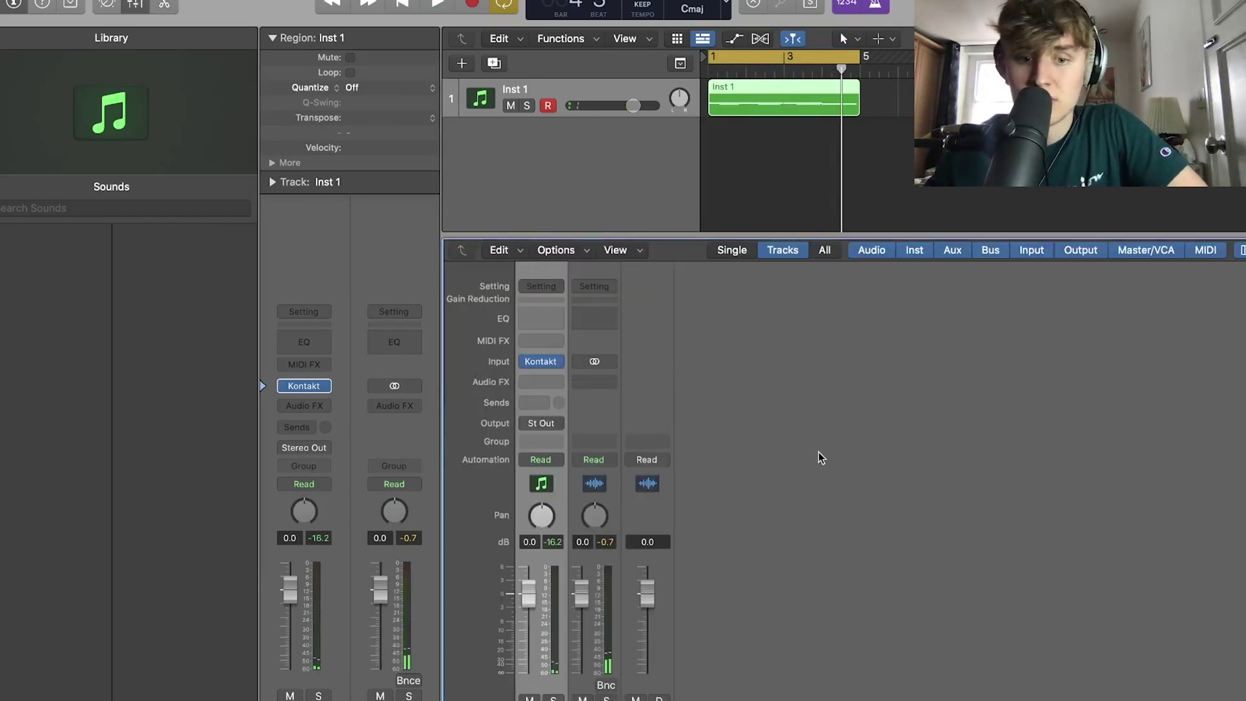
click(544, 361)
scroll(731, 458, down, 2)
scroll(731, 458, down, 1)
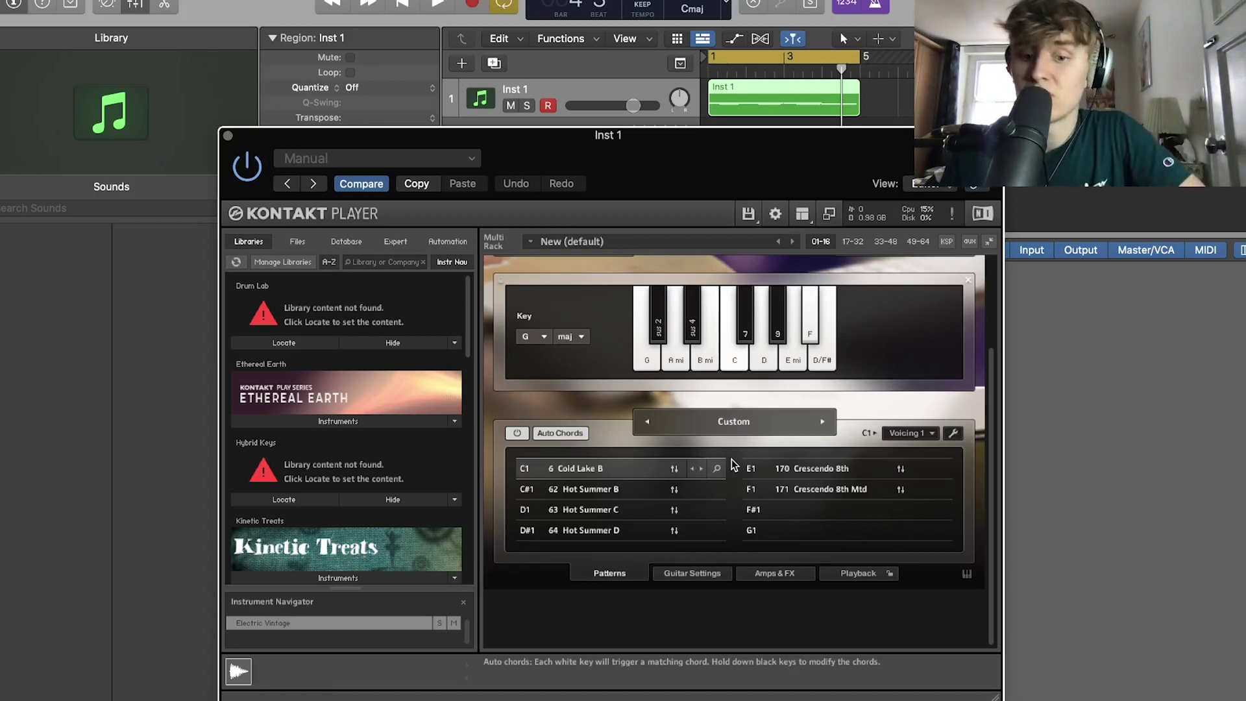
click(710, 574)
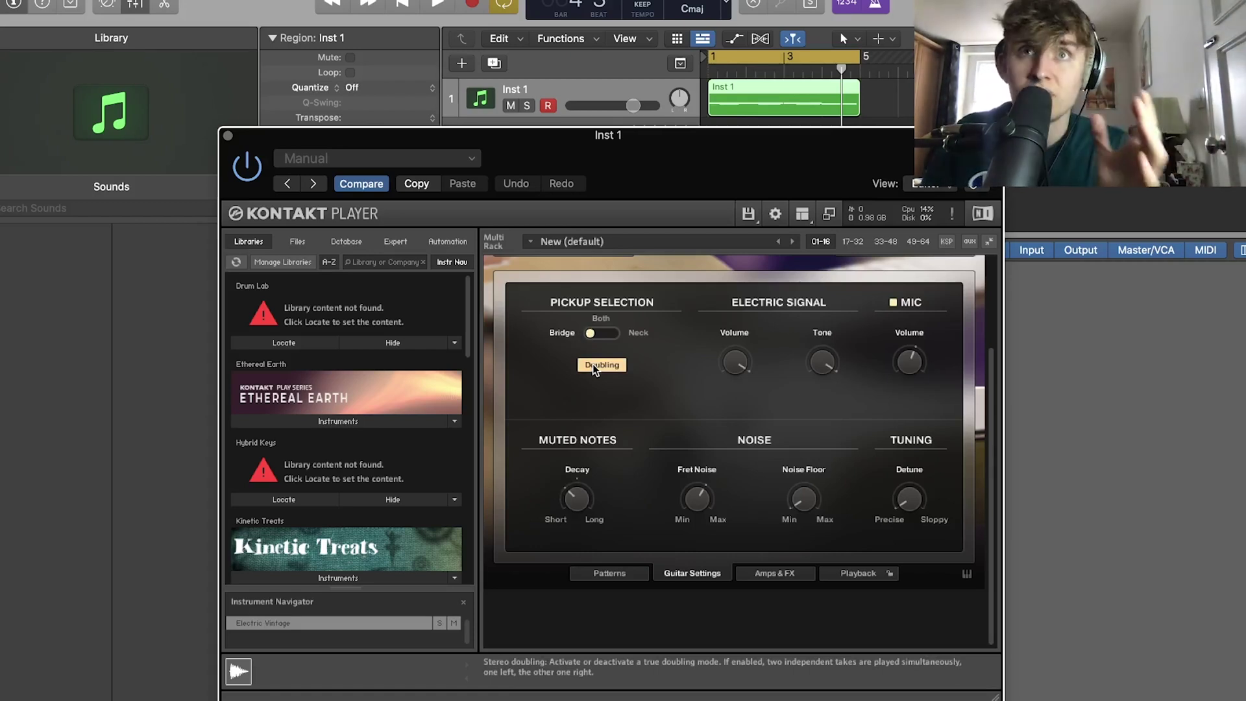
- Examine the Solid Comp, IR Reverb and Retro Echo settings in Electric Vintage's Amps & FX chain
click(769, 575)
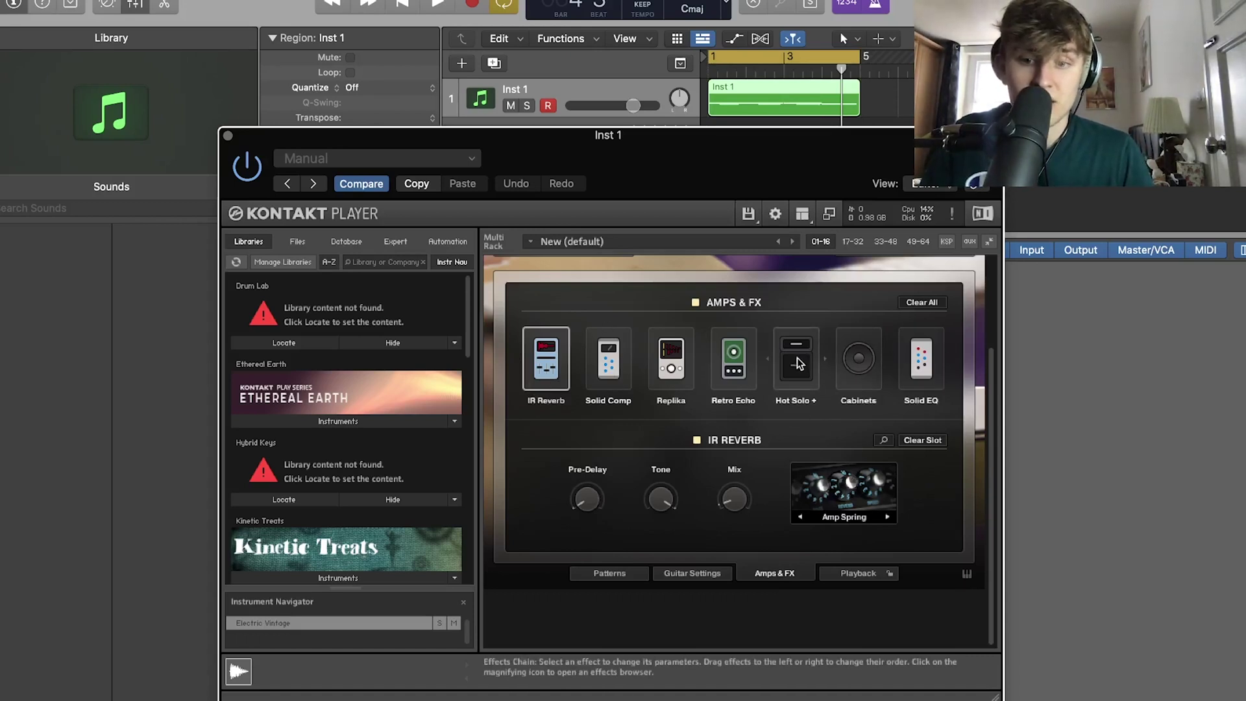
click(608, 374)
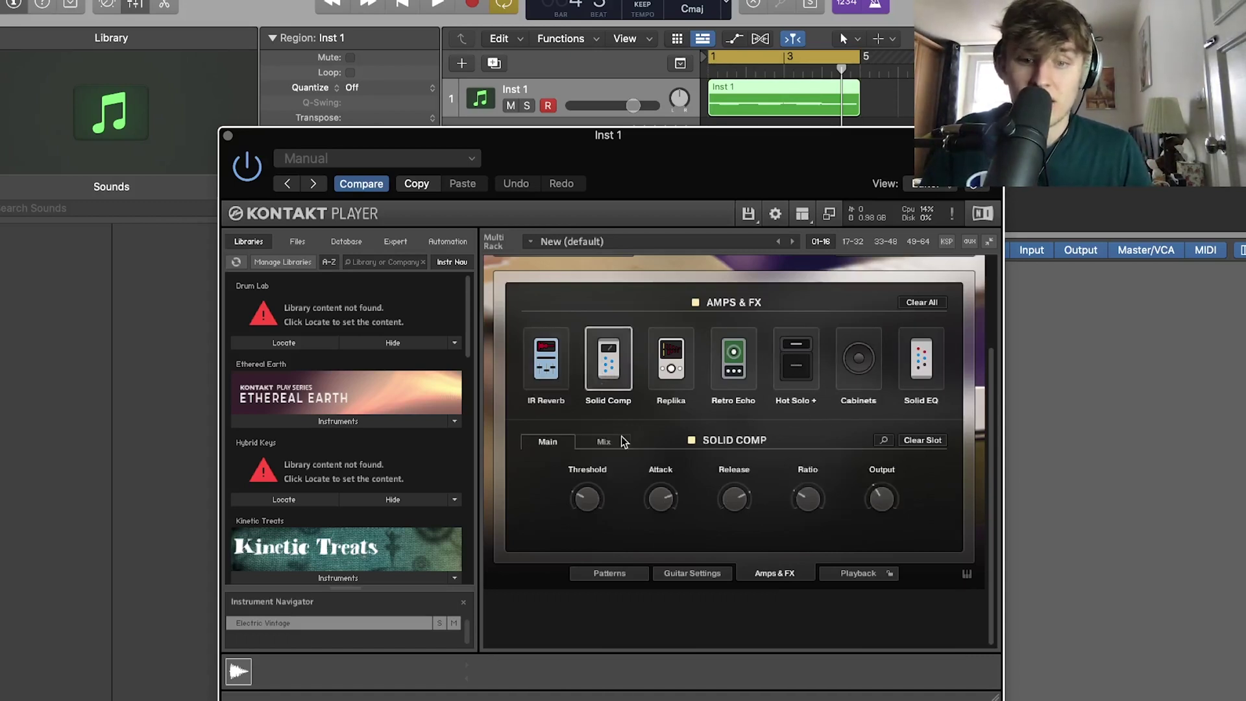
click(546, 397)
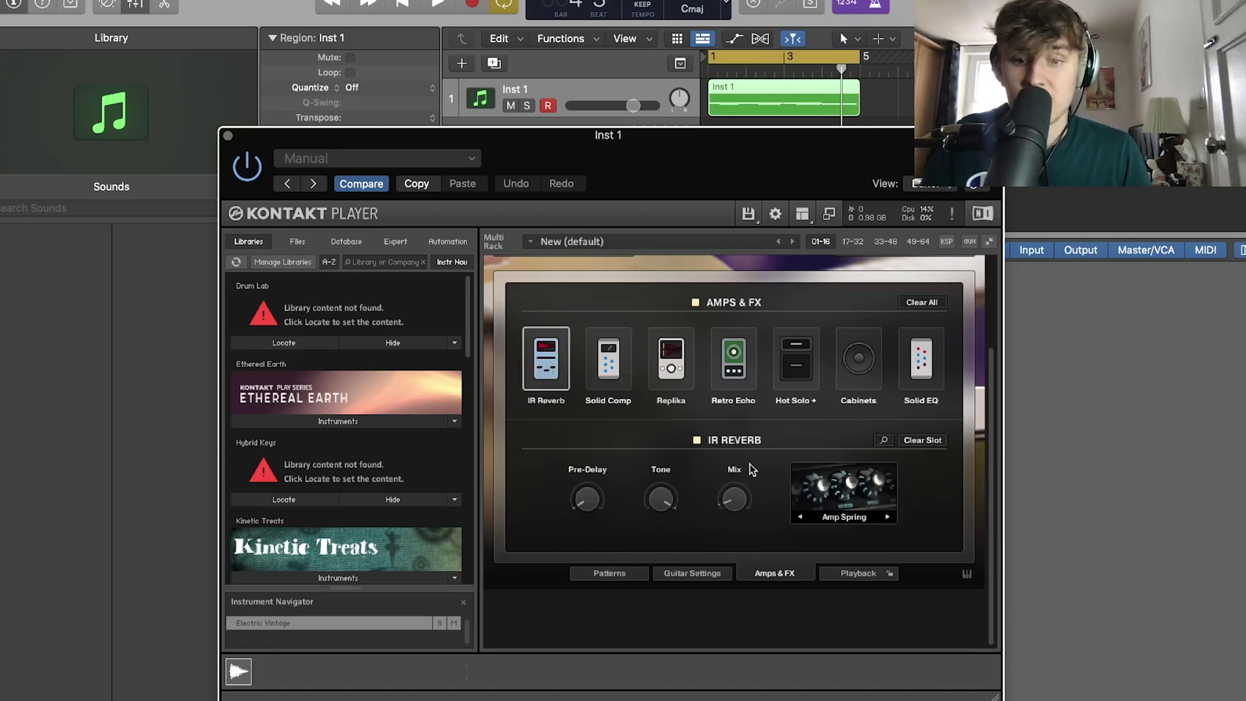
click(742, 371)
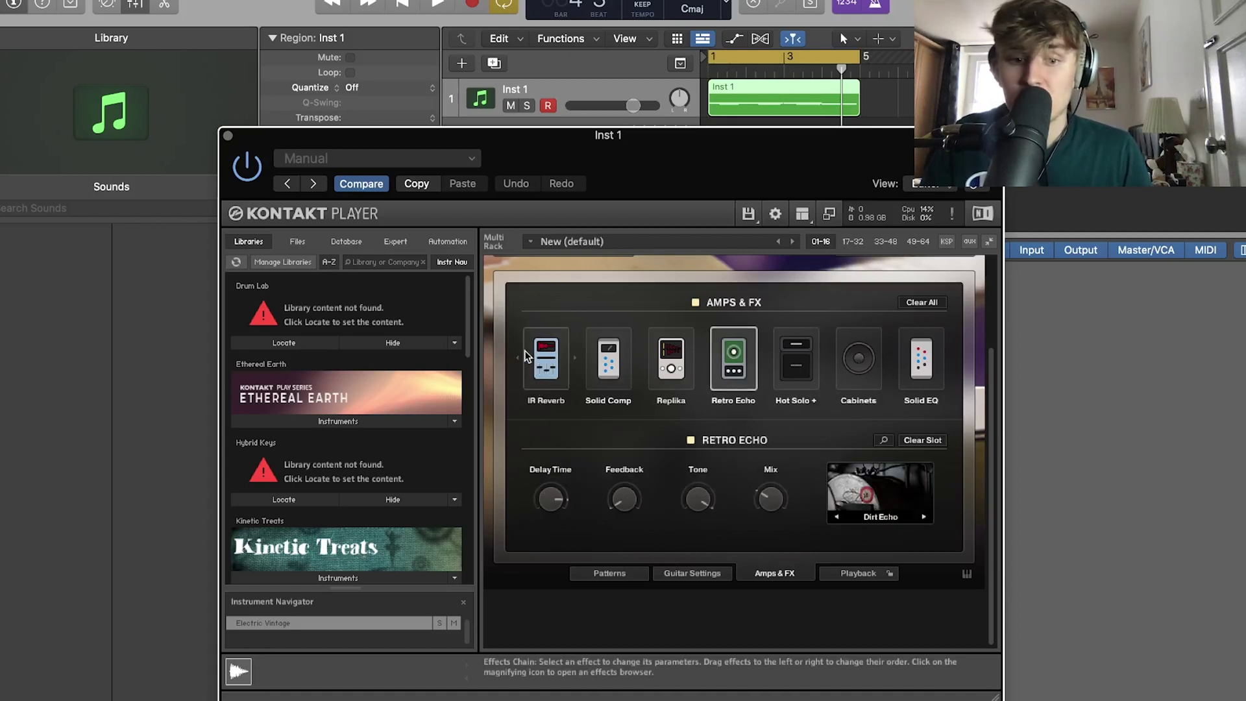
click(547, 357)
- Play the loop from the start and try the IR Reverb with its mix about halfway, pre-delay at 10.1 ms and tone at 20.0k Hz LP
key(Return)
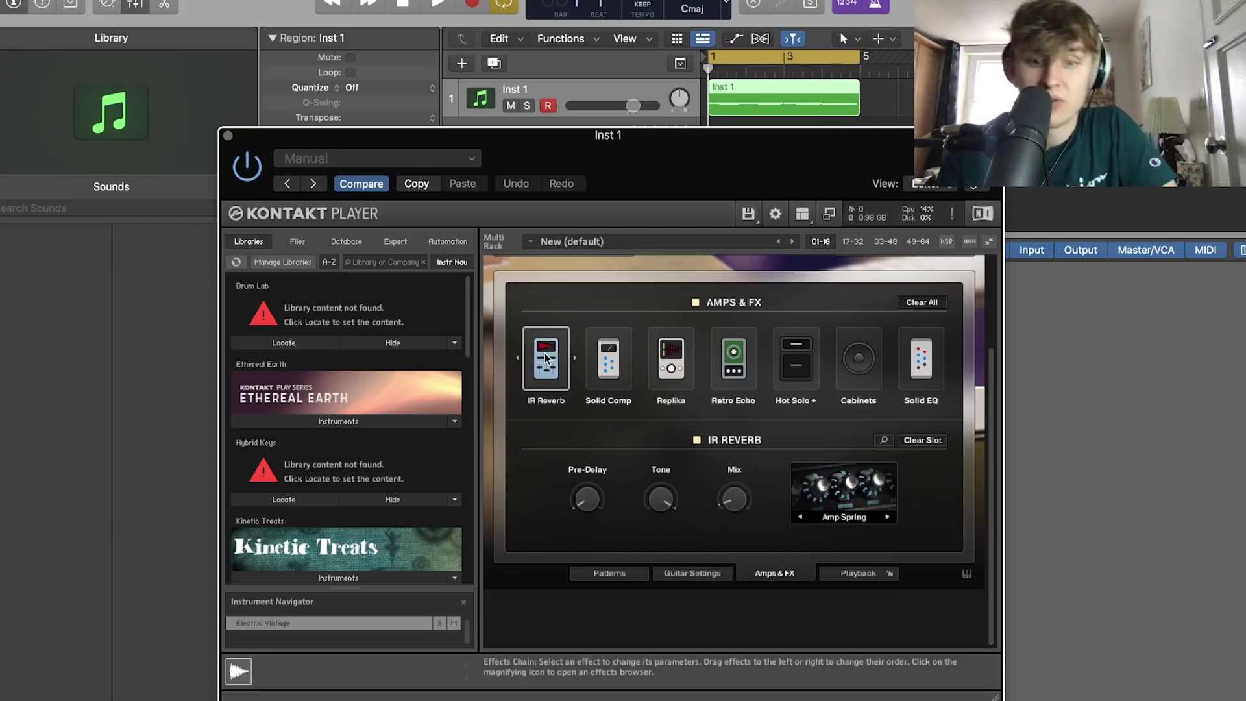
key(space)
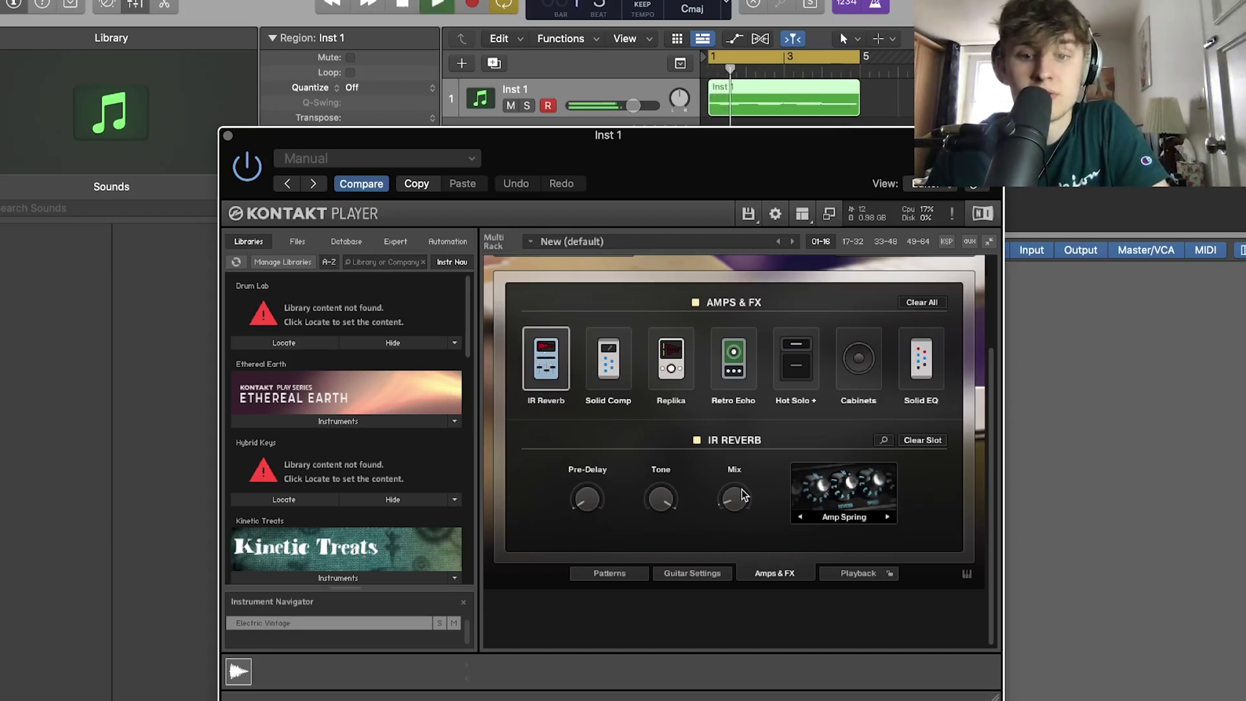
drag(734, 499, 735, 443)
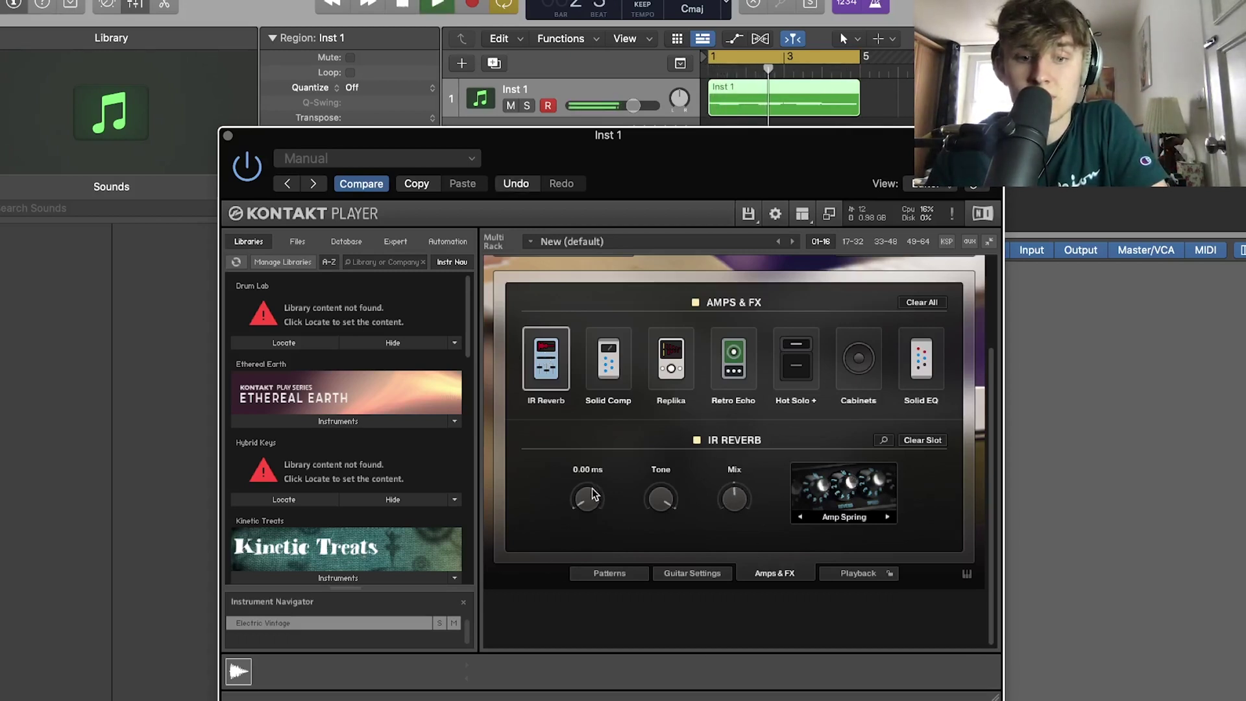
drag(592, 496, 588, 436)
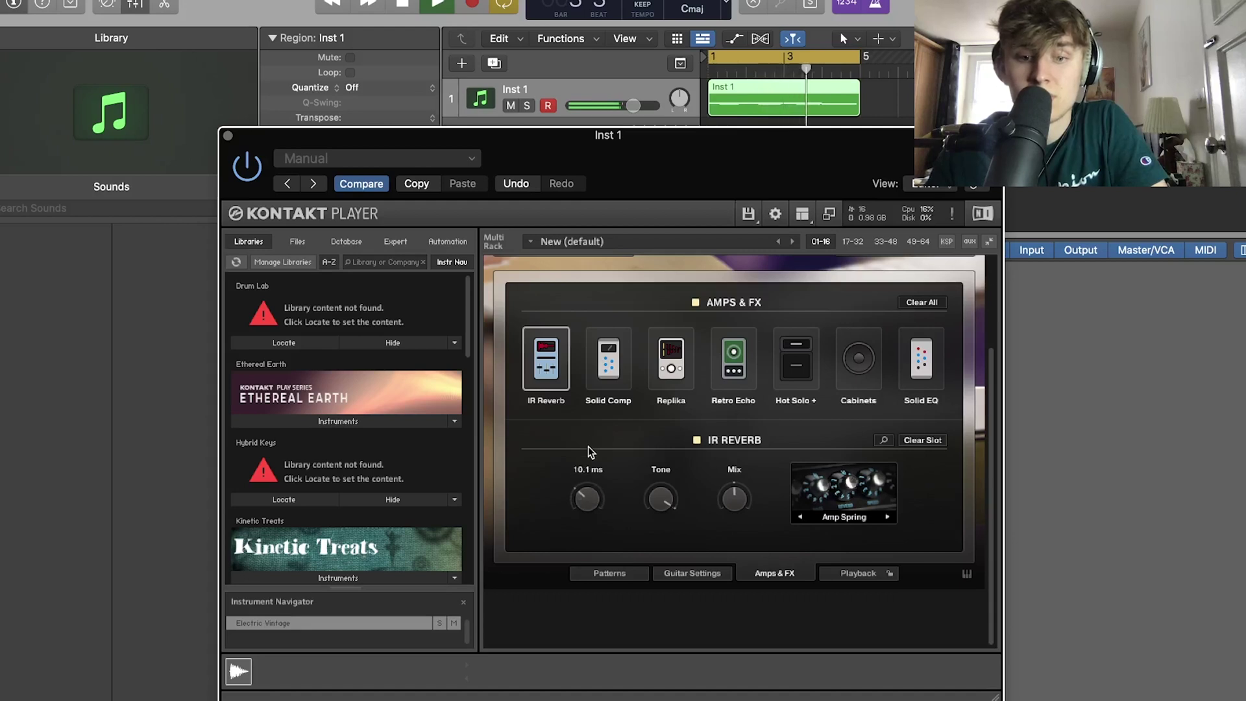
drag(661, 498, 660, 452)
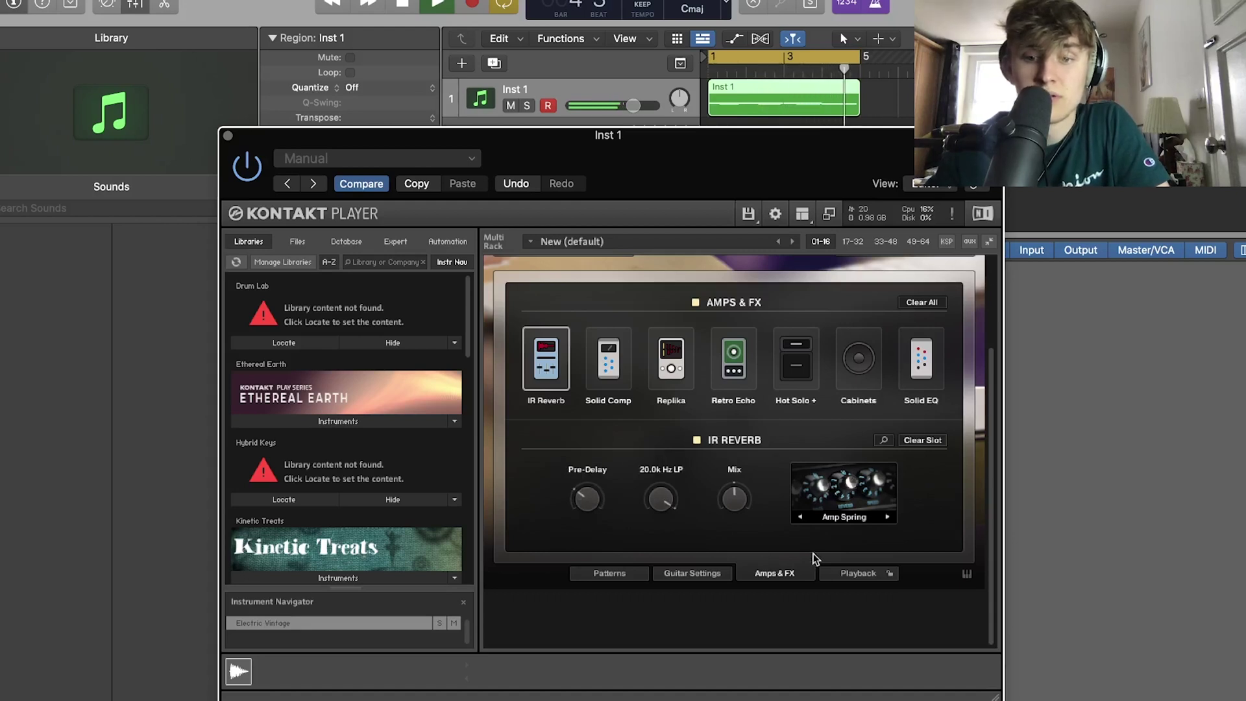
- Switch the IR Reverb to Silver Plate, raise its pre-delay to about halfway and its mix to 80%, and stop playback
click(884, 516)
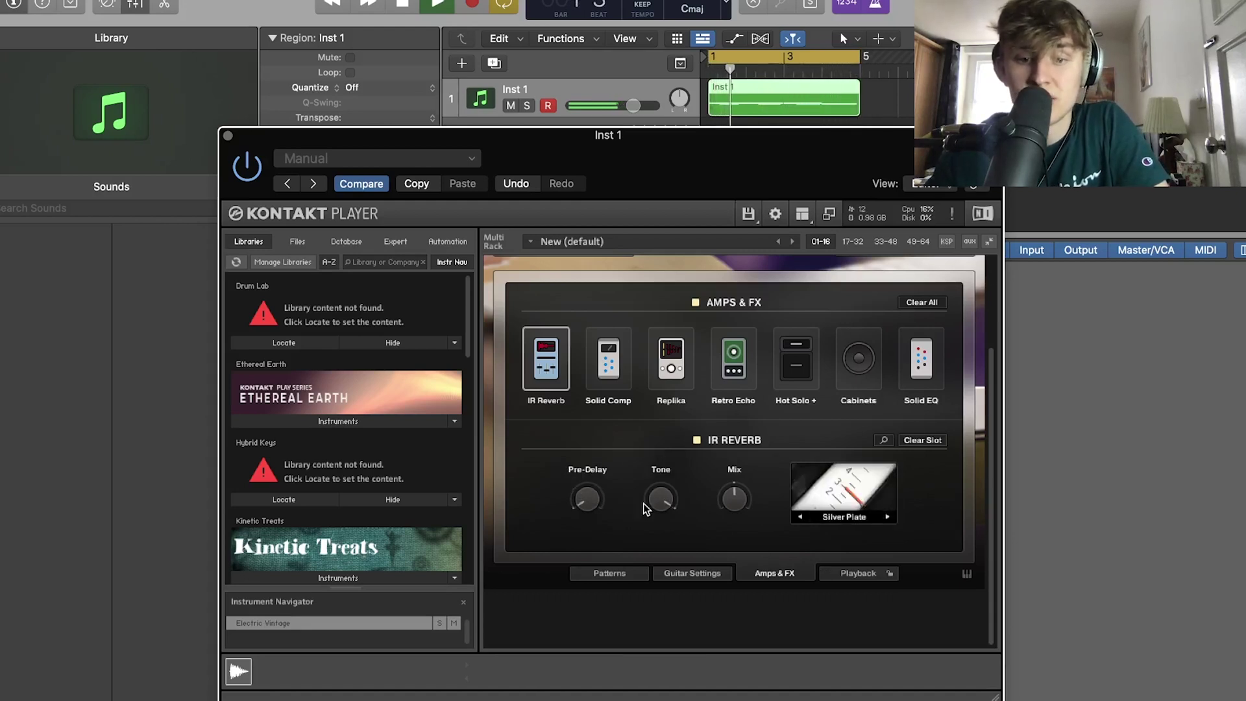
drag(597, 498, 603, 436)
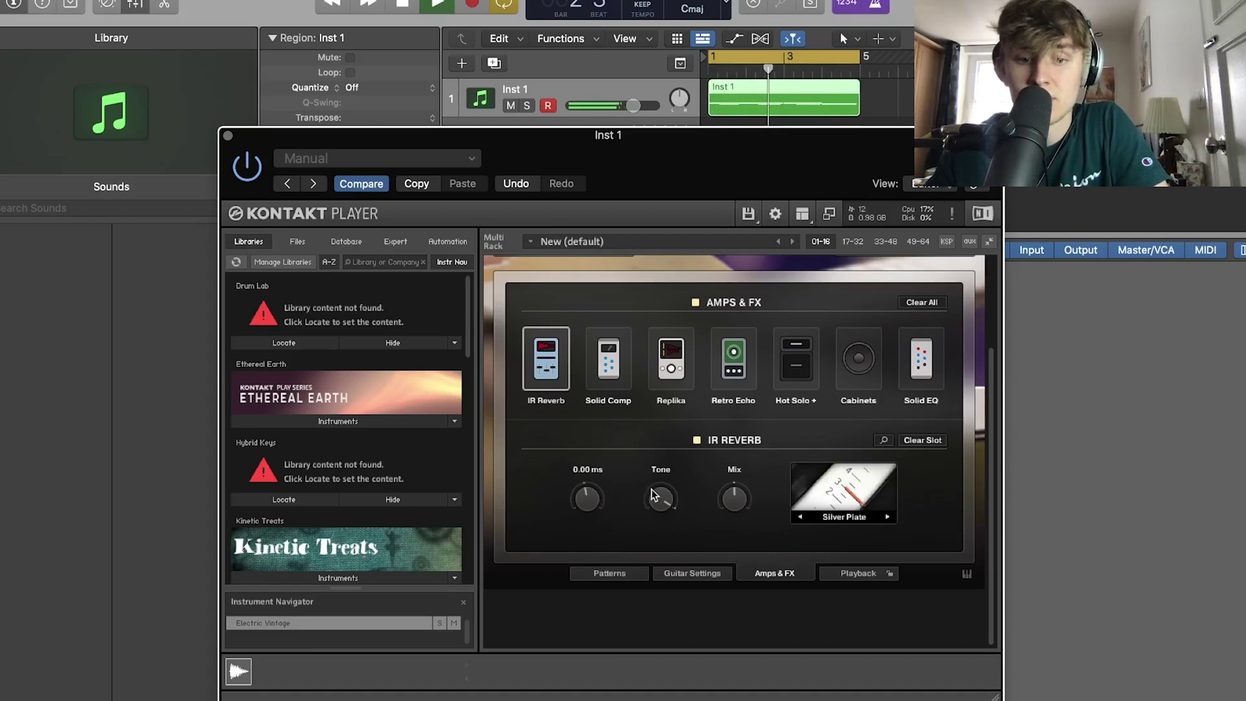
drag(735, 497, 739, 450)
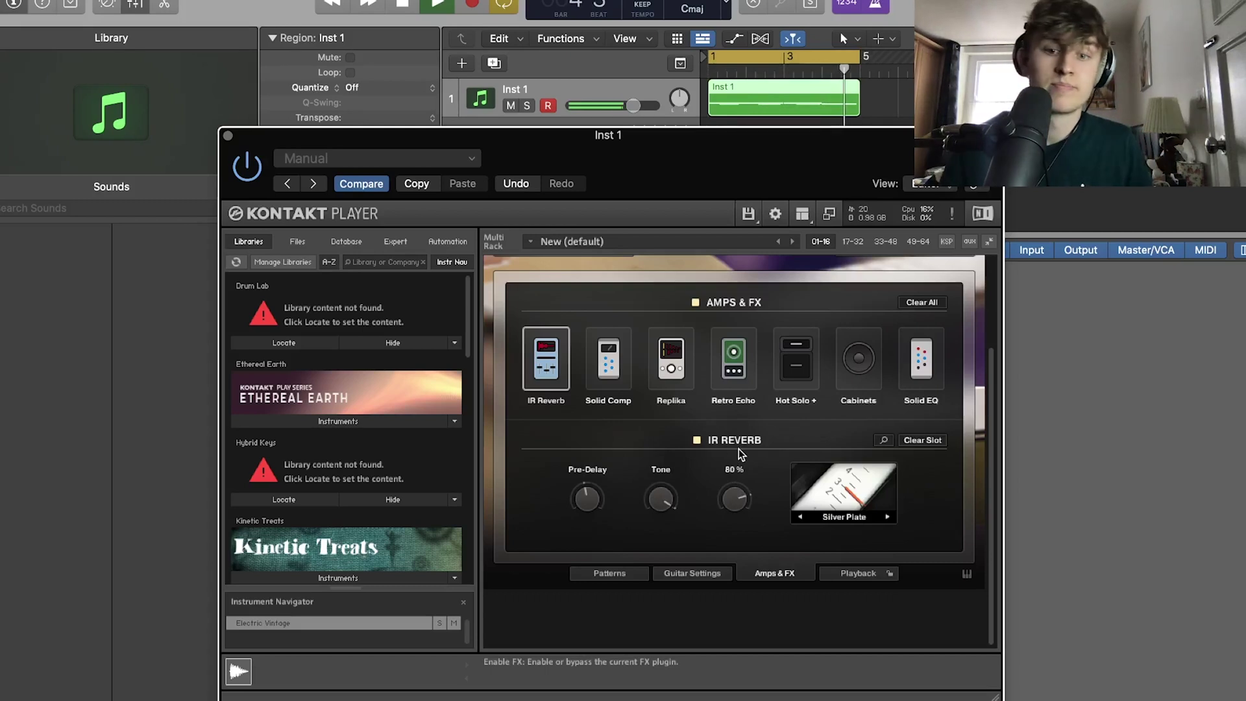
key(space)
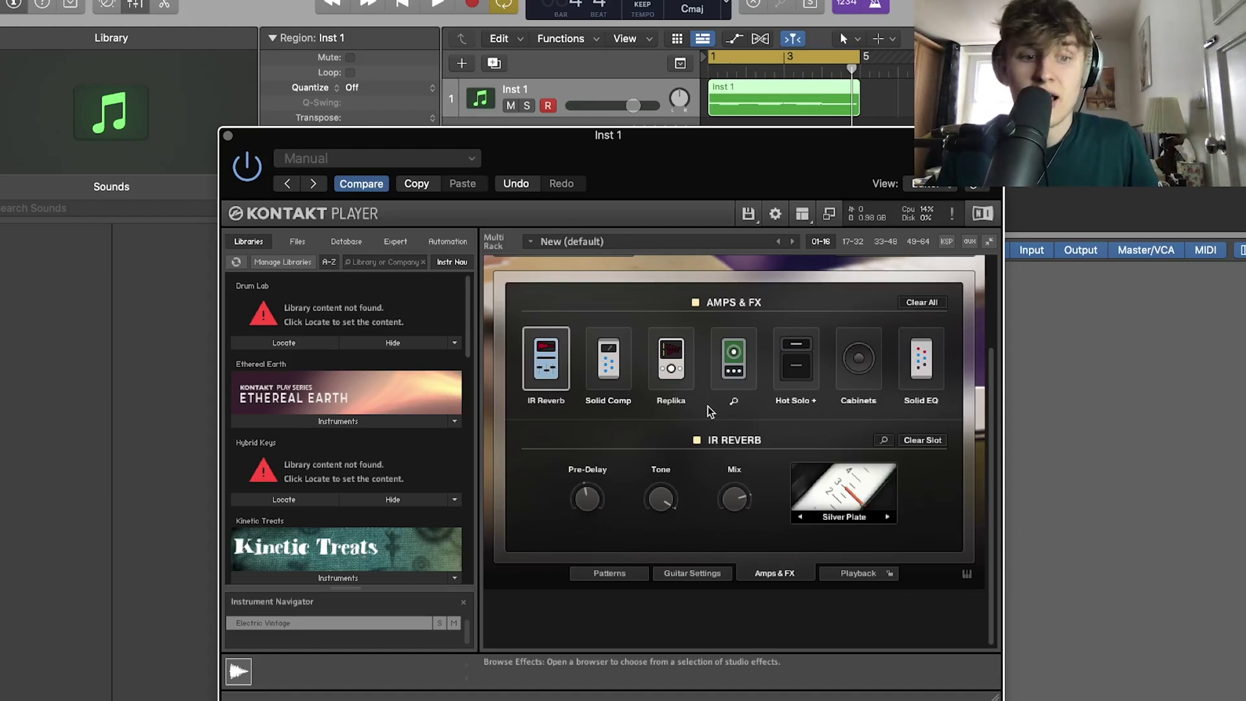
- Close the loaded Electric Vintage instrument, saving its changes, and load Electric Vintage (Melody) from the same library instead
scroll(337, 448, down, 10)
scroll(337, 450, down, 4)
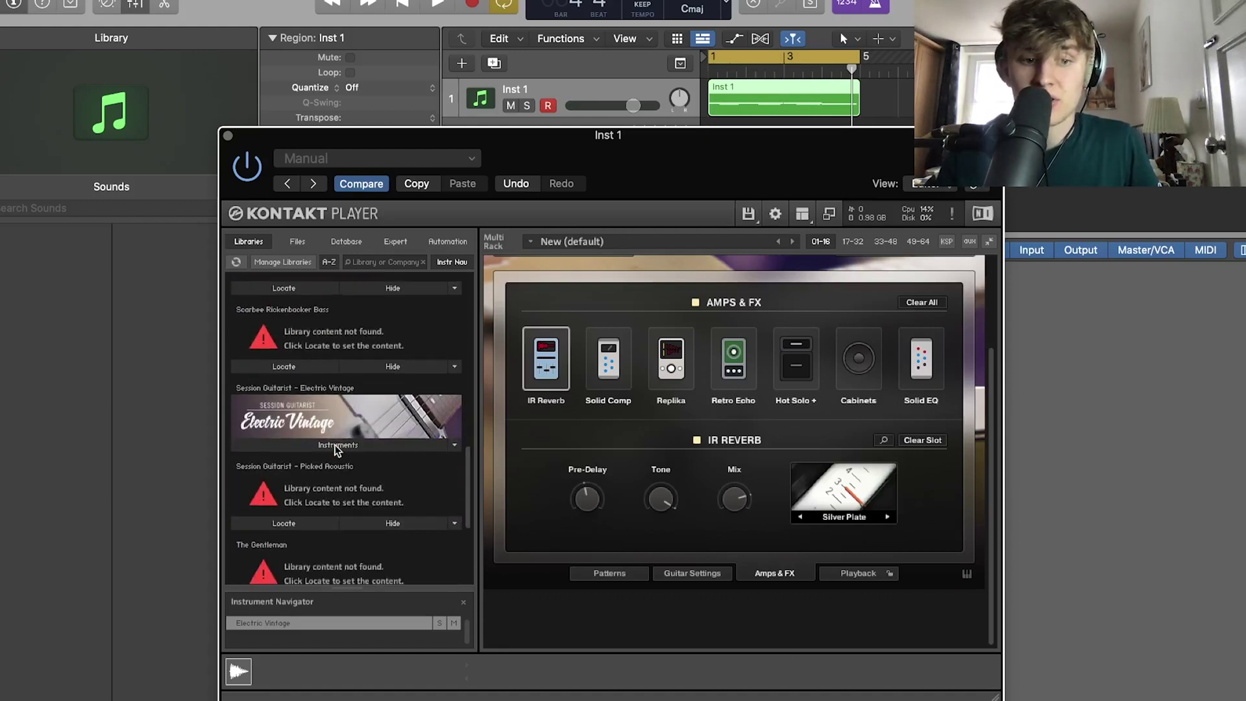
click(372, 441)
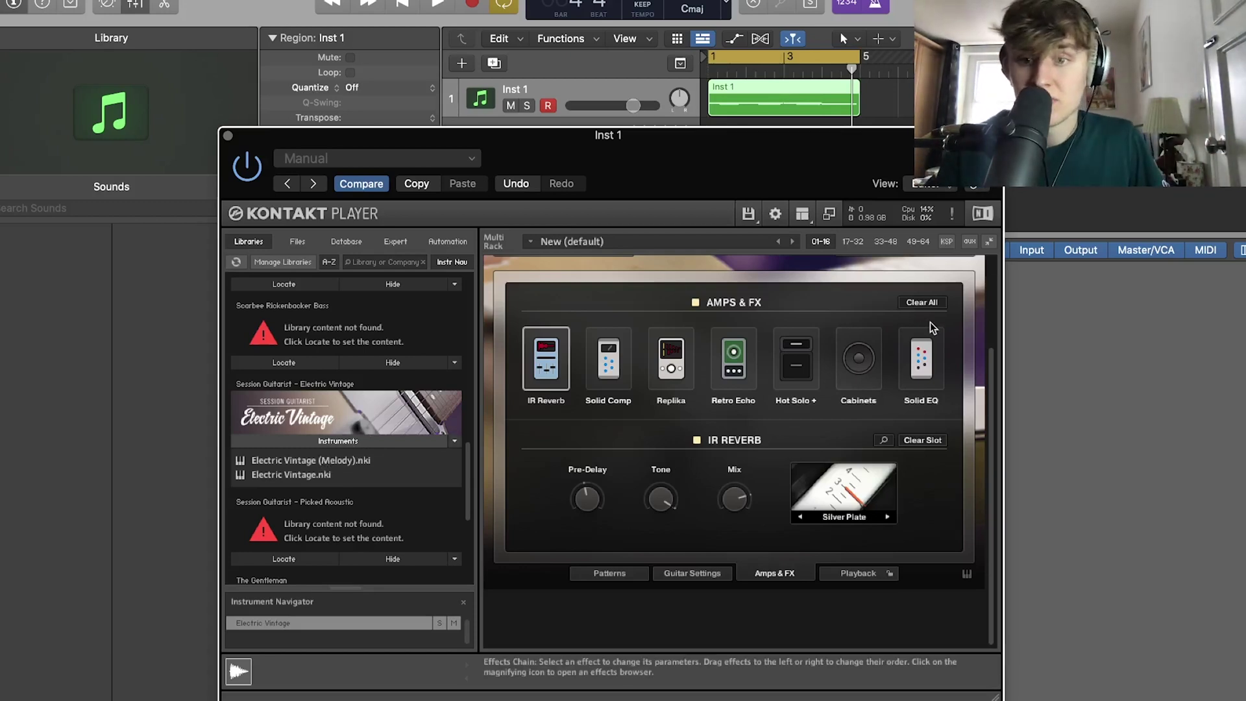
scroll(967, 266, up, 4)
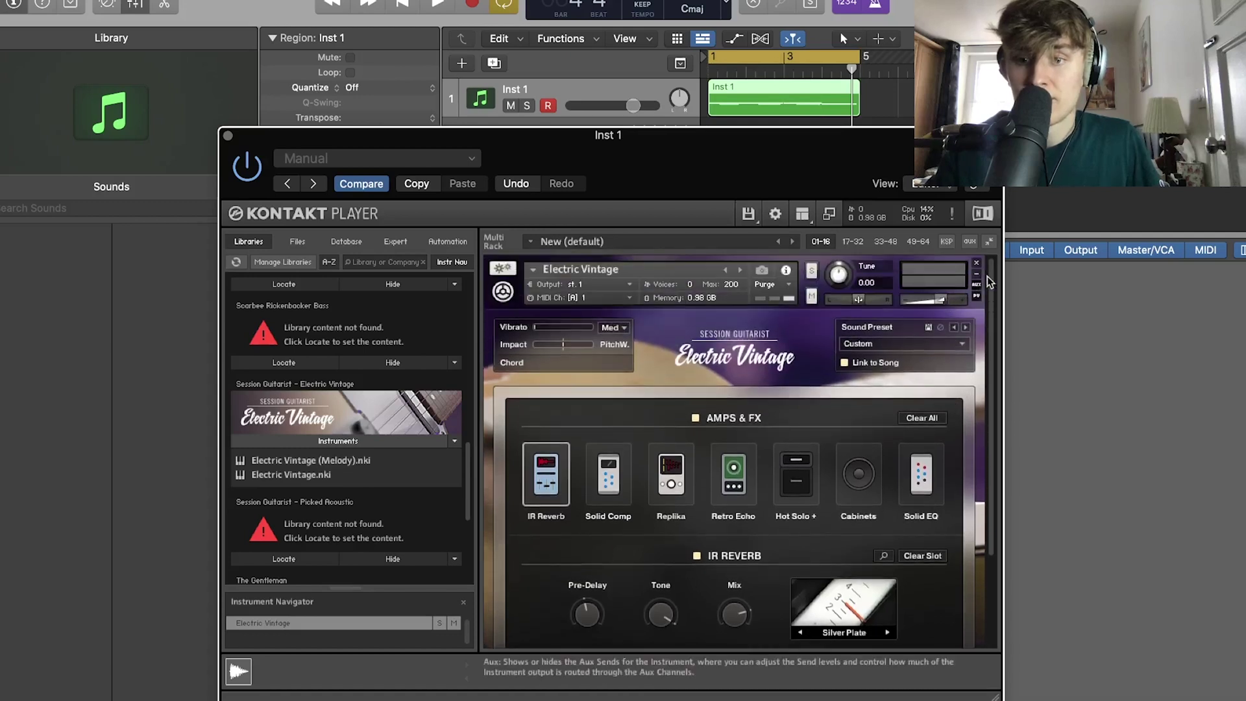
click(977, 263)
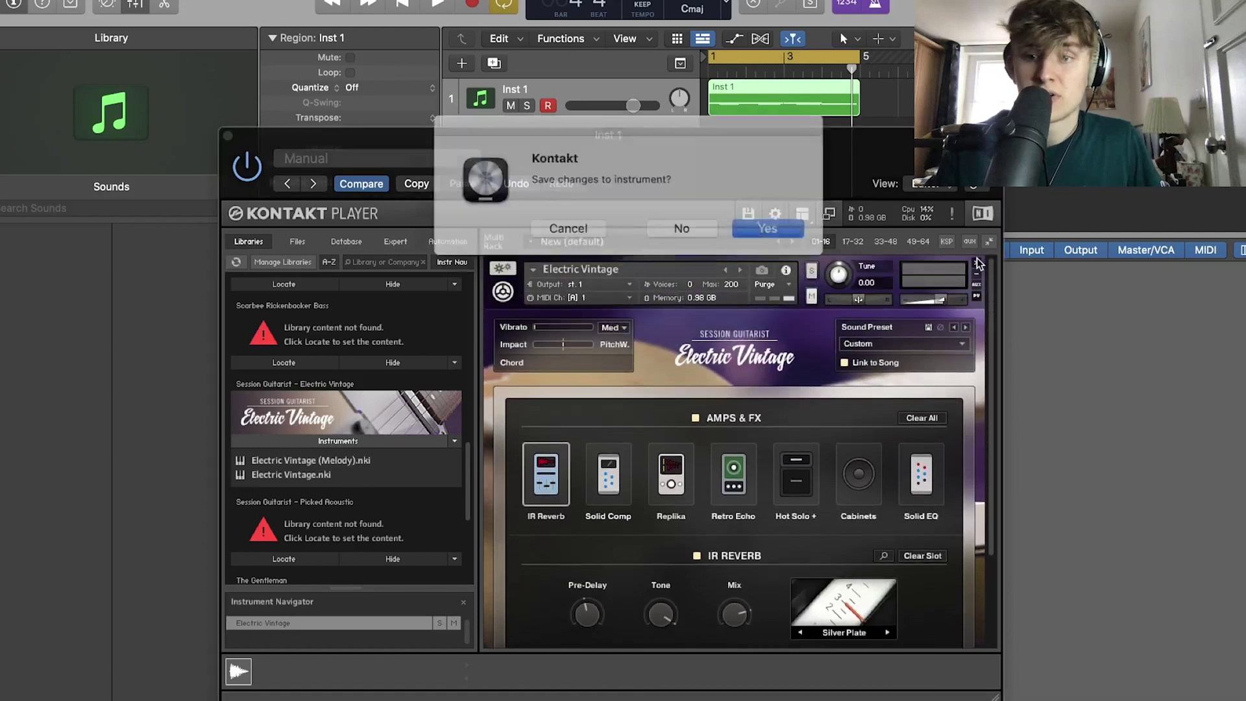
click(750, 224)
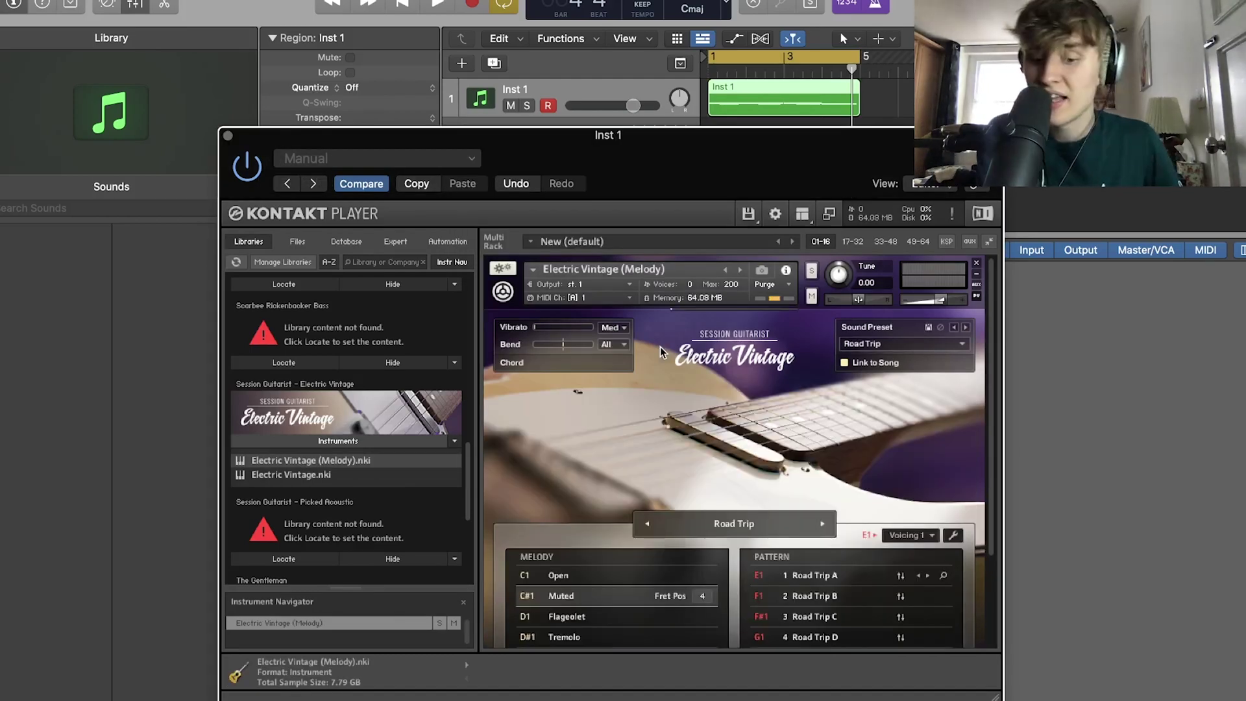
- Open Musical Typing, audition single melody notes on Electric Vintage (Melody) with the Road Trip preset, and close the keyboard
key(super+k)
key(g)
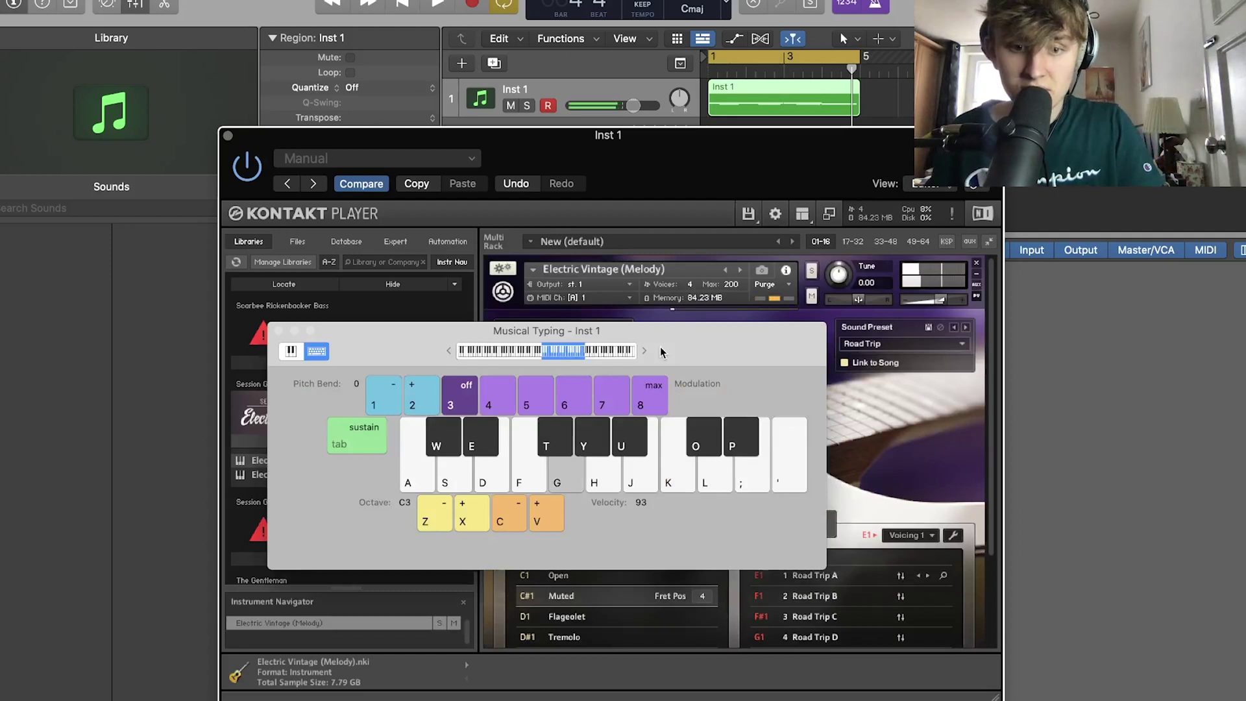
key(h)
key(f)
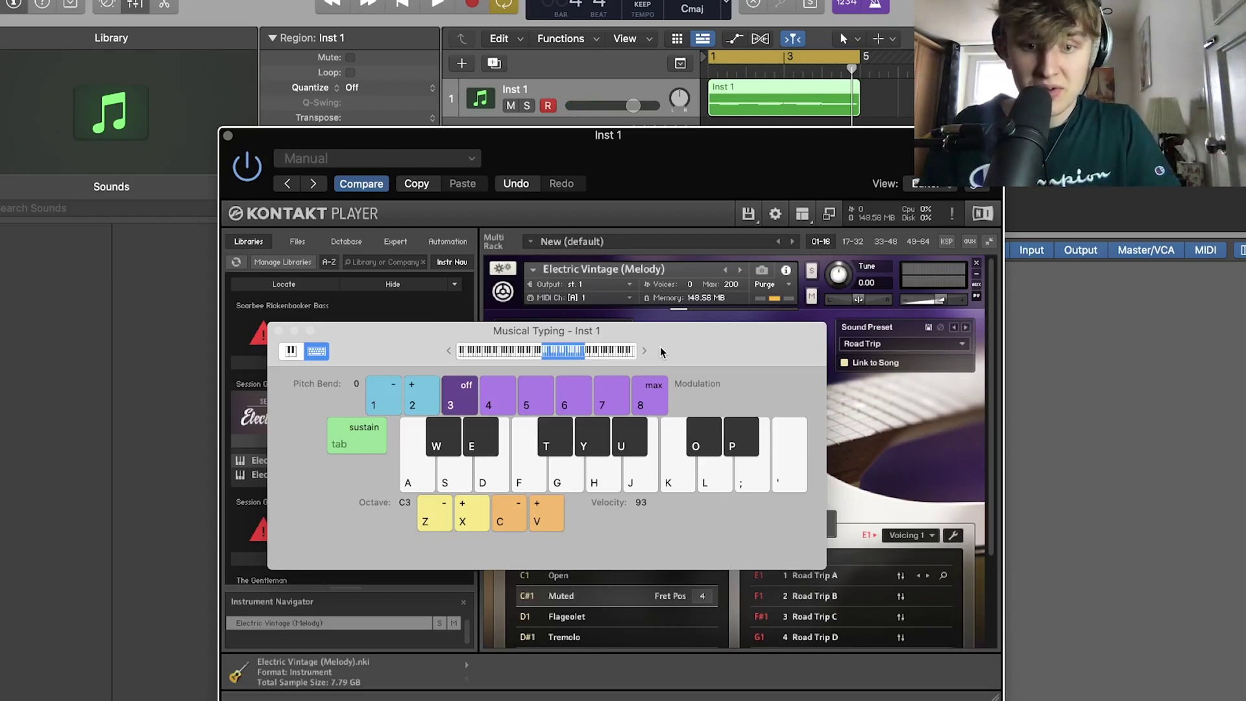
key(t)
key(u)
key(u)
key(u)
key(o)
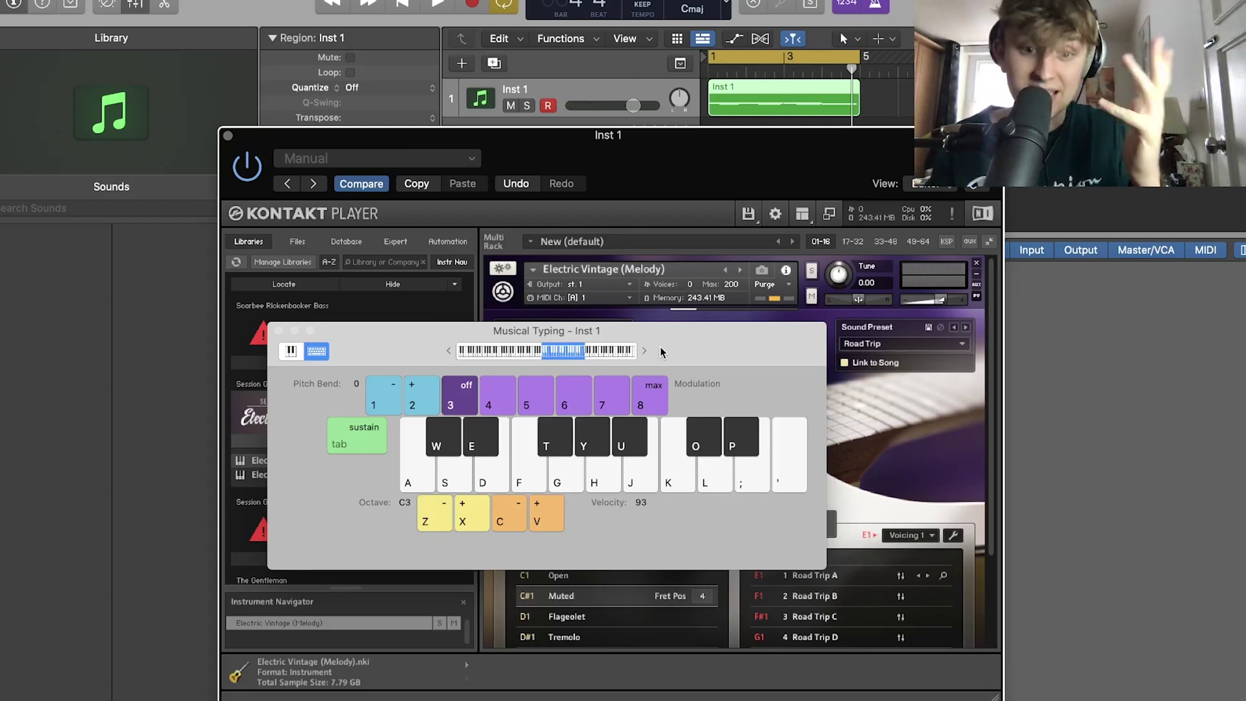
click(278, 330)
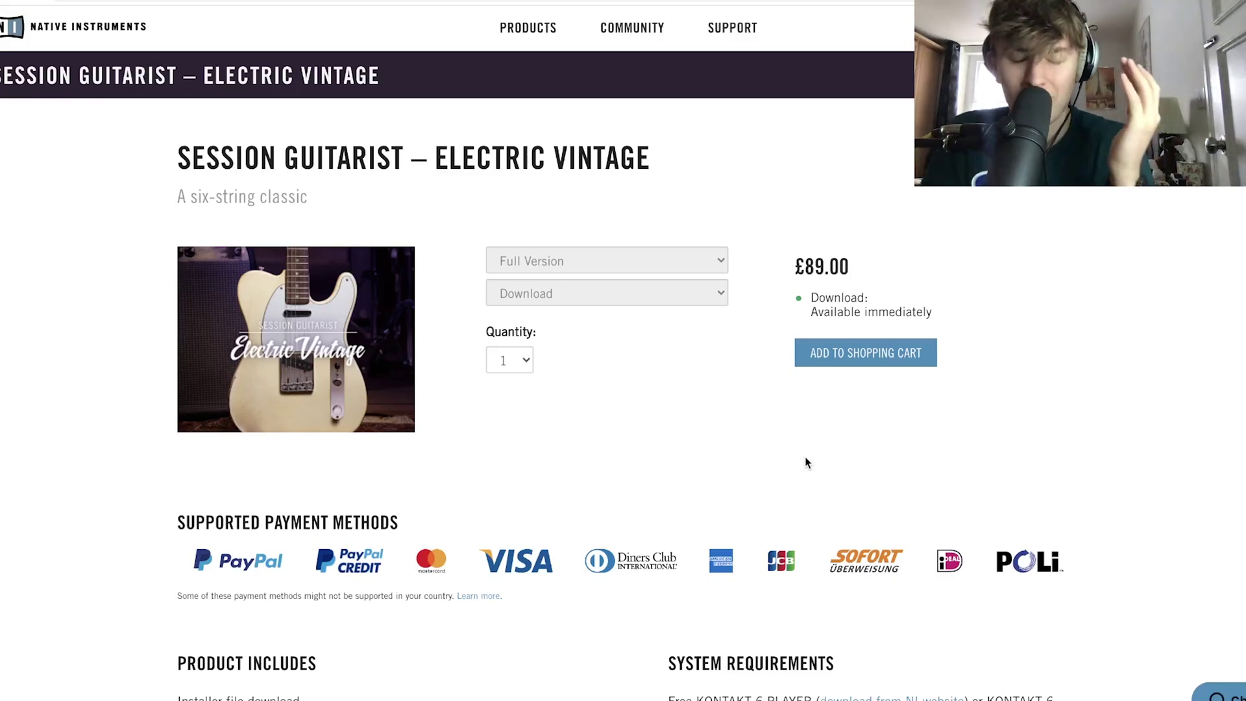
- Switch from the Session Guitarist – Electric Vintage store page back to the Logic Pro project
key(ctrl+Left)
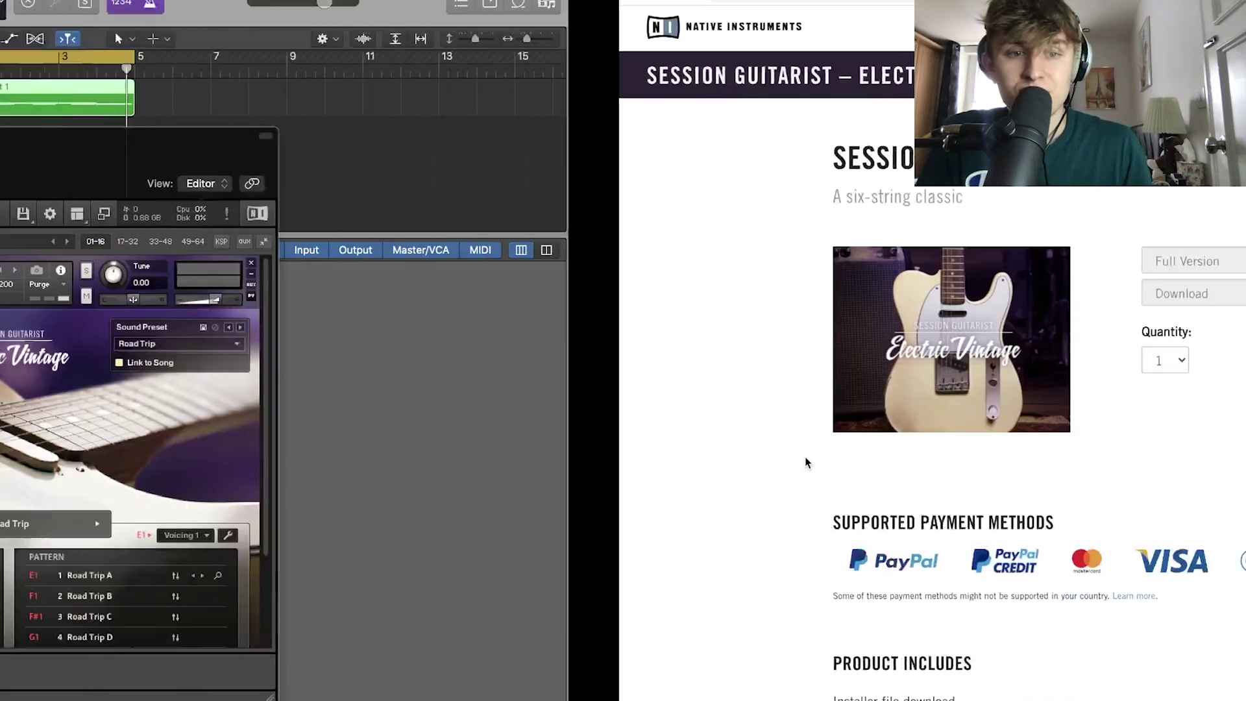